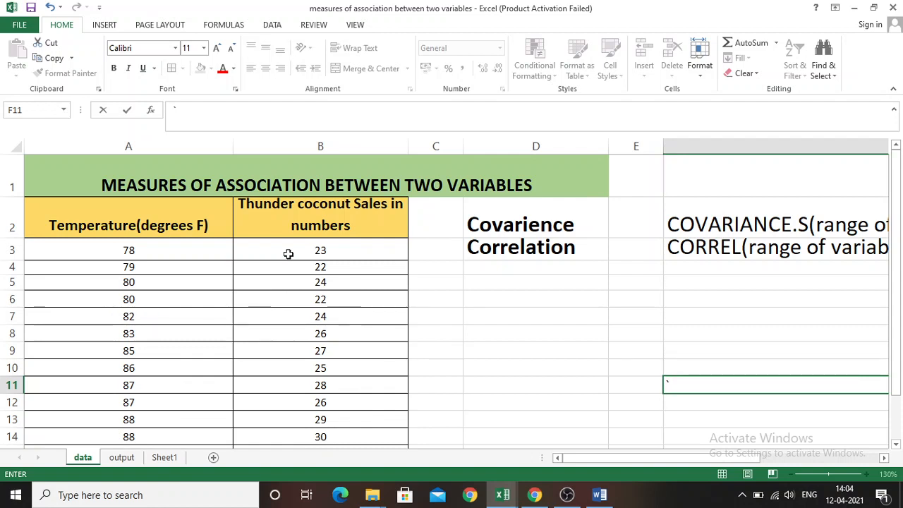
# Review the covariance and correlation formula syntax in column F and the temperature and sales data in A3:B16.
pyautogui.click(533, 227)
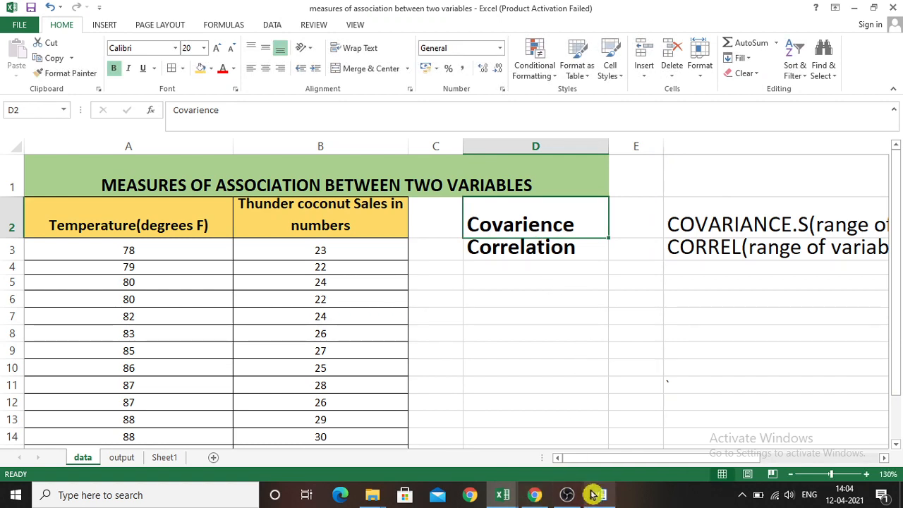
pyautogui.moveTo(594, 464); pyautogui.dragTo(671, 469)
pyautogui.click(339, 225)
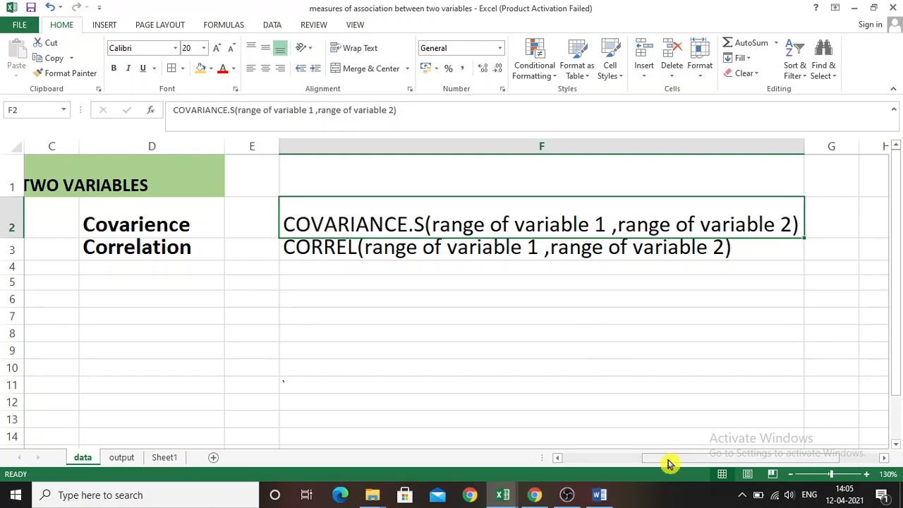
pyautogui.moveTo(670, 464); pyautogui.dragTo(577, 460)
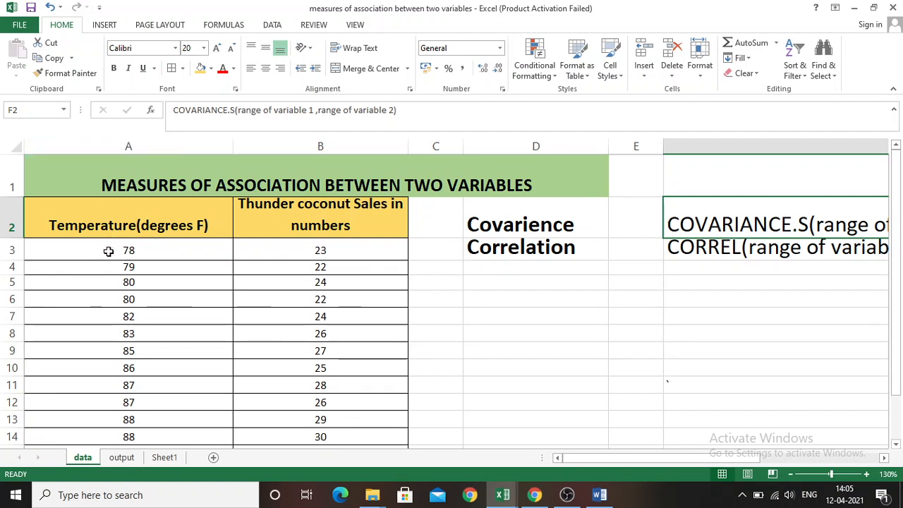
pyautogui.moveTo(111, 250); pyautogui.dragTo(100, 388)
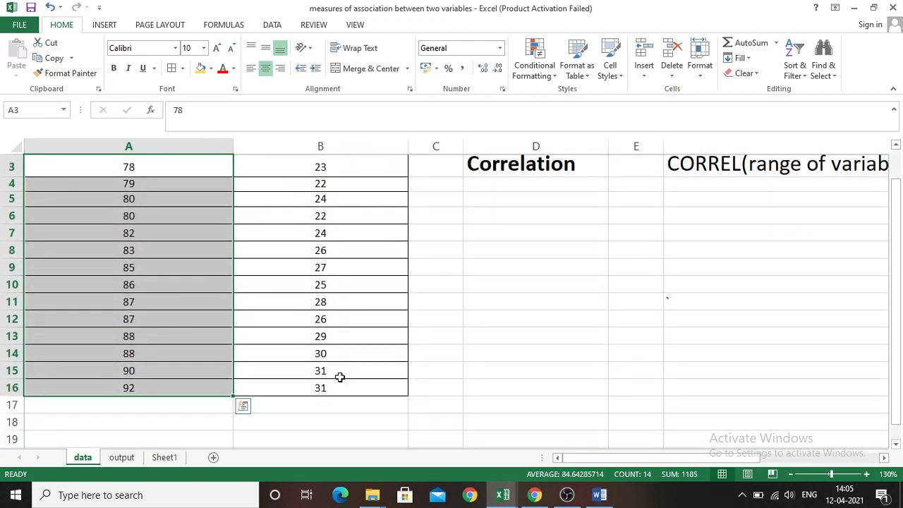
pyautogui.moveTo(635, 461); pyautogui.dragTo(599, 459)
pyautogui.scroll(1, 631, 366)
pyautogui.scroll(-17, 544, 372)
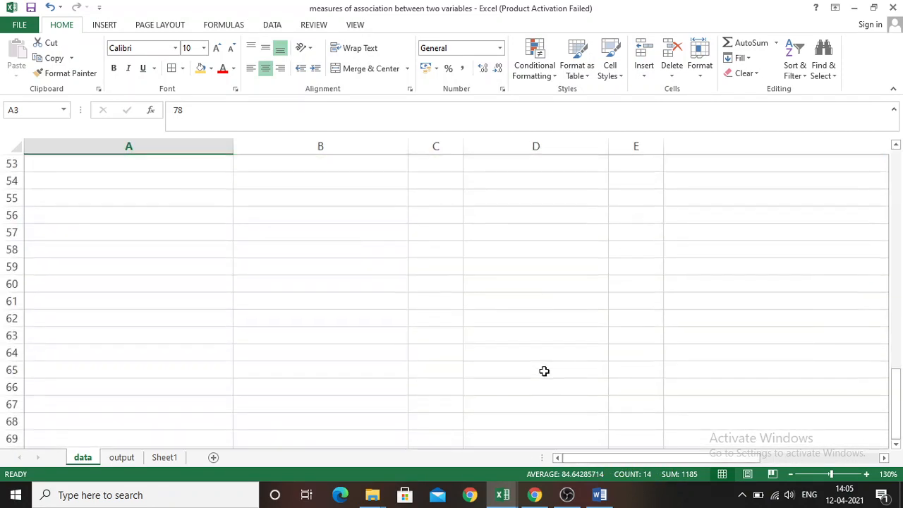
pyautogui.scroll(17, 543, 371)
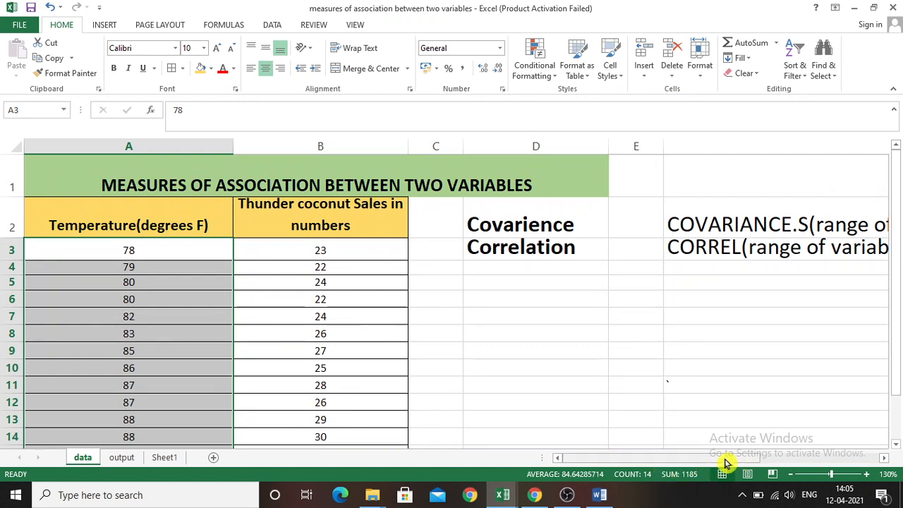
pyautogui.moveTo(741, 459); pyautogui.dragTo(811, 460)
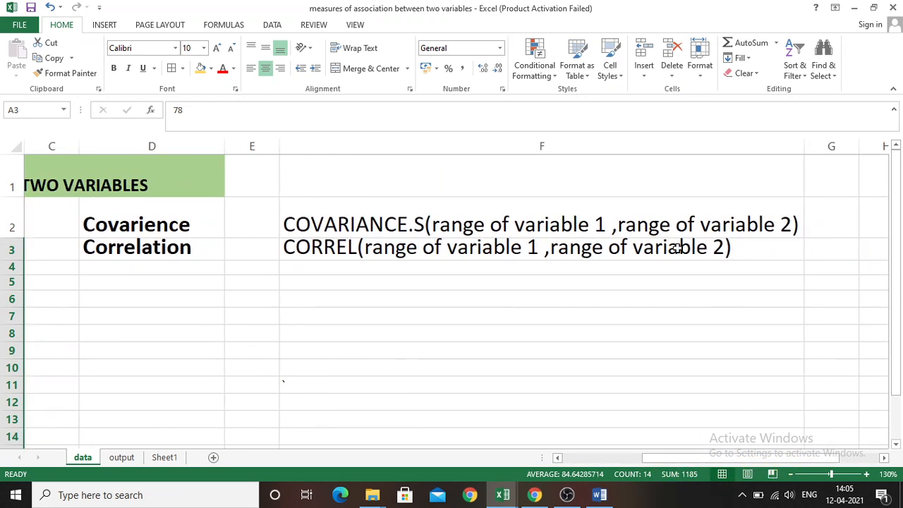
pyautogui.moveTo(668, 467); pyautogui.dragTo(591, 463)
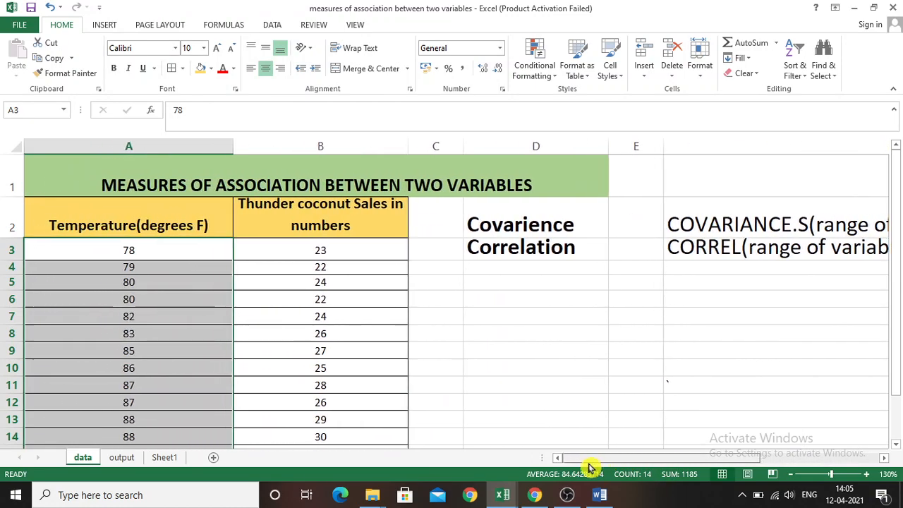
pyautogui.click(351, 250)
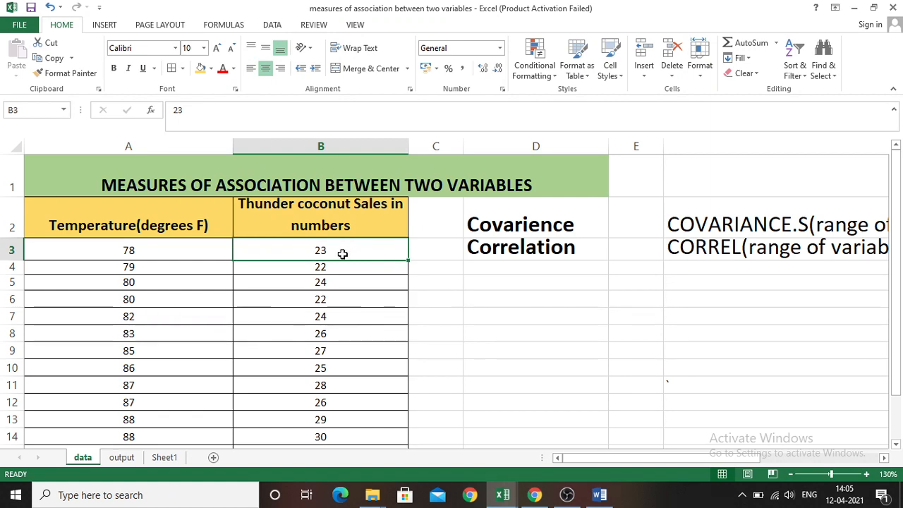
pyautogui.moveTo(898, 221); pyautogui.dragTo(901, 295)
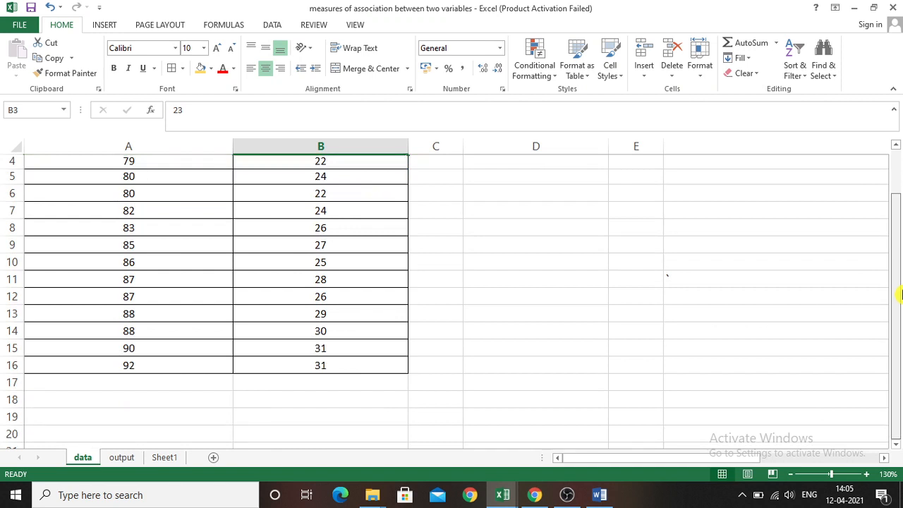
pyautogui.click(294, 364)
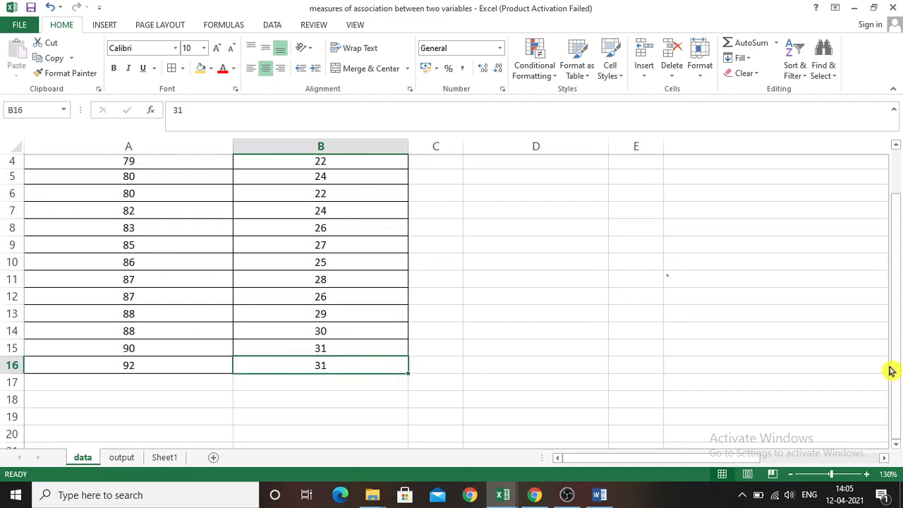
pyautogui.moveTo(899, 364); pyautogui.dragTo(898, 225)
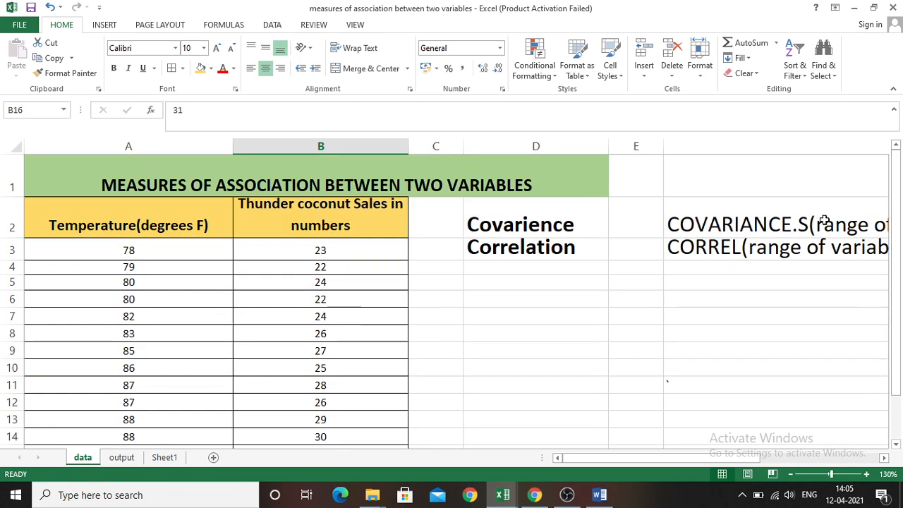
# Start a COVARIANCE.S formula in cell E2 with the temperature range A3:A16 as the first array.
pyautogui.doubleClick(635, 231)
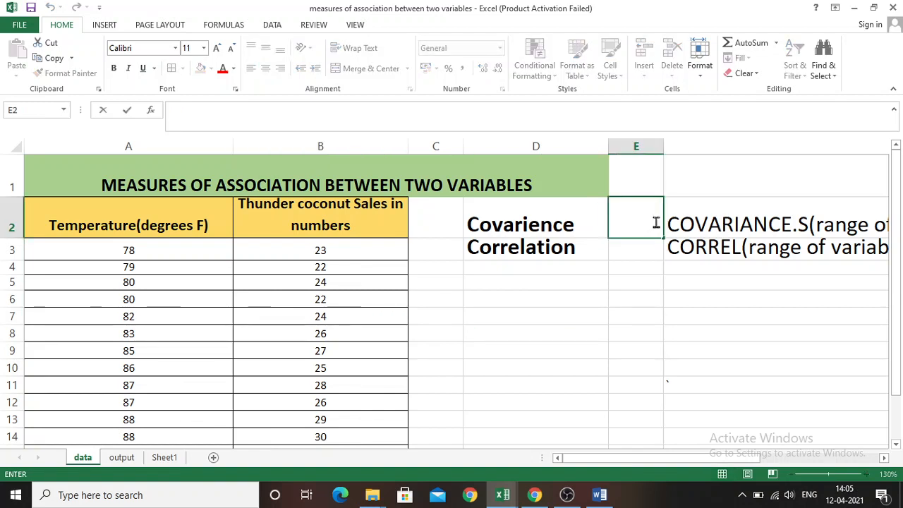
pyautogui.write('=')
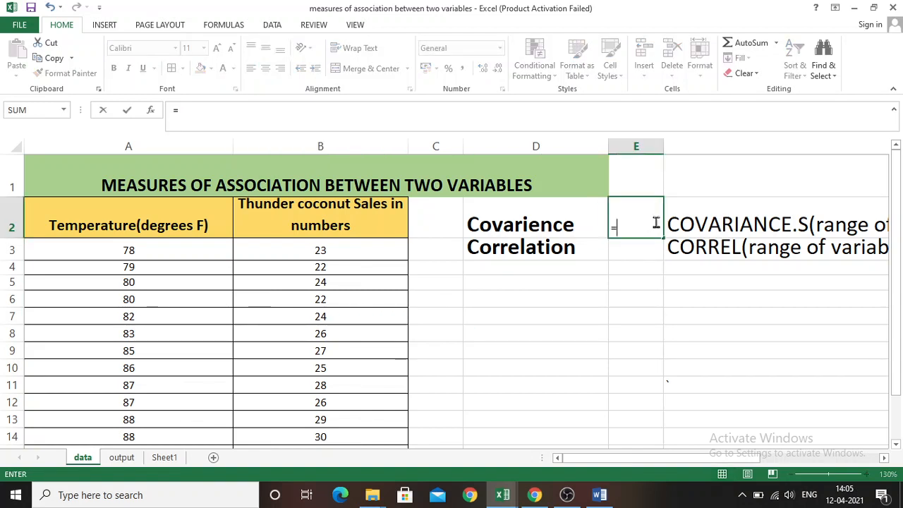
pyautogui.write('c')
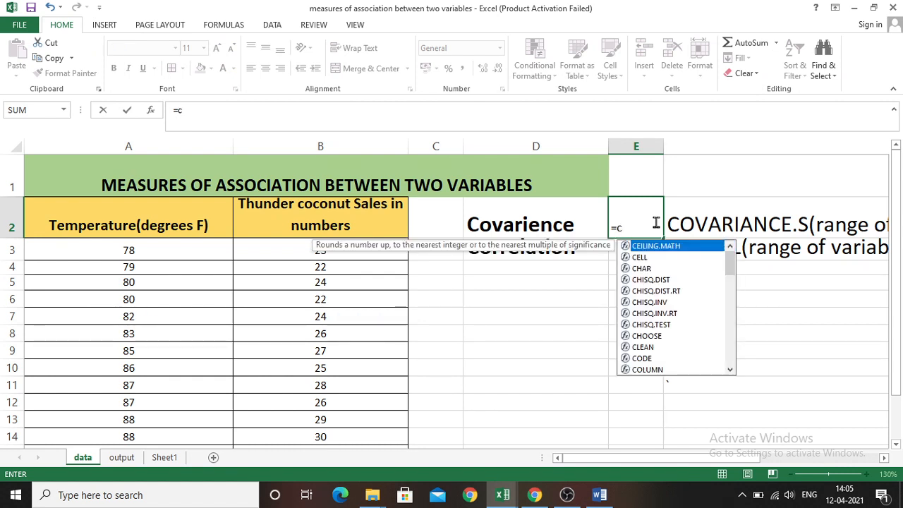
pyautogui.write('ova')
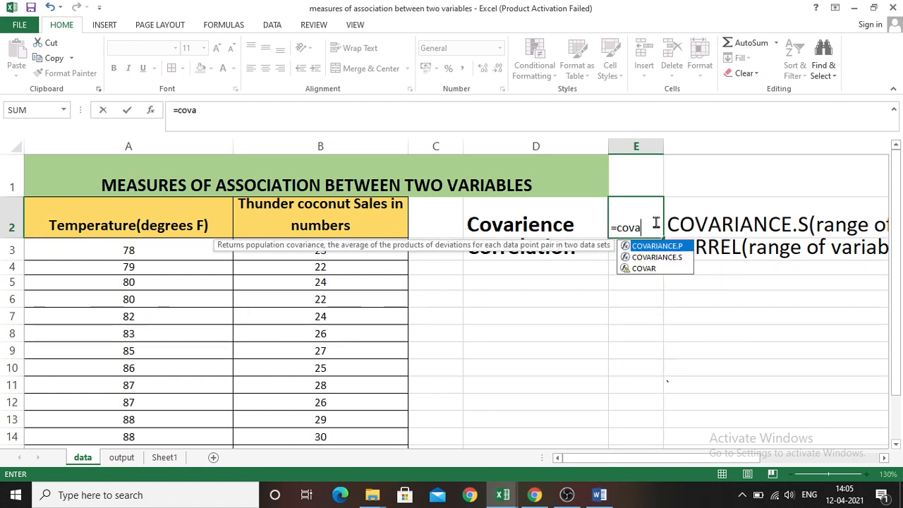
pyautogui.doubleClick(674, 259)
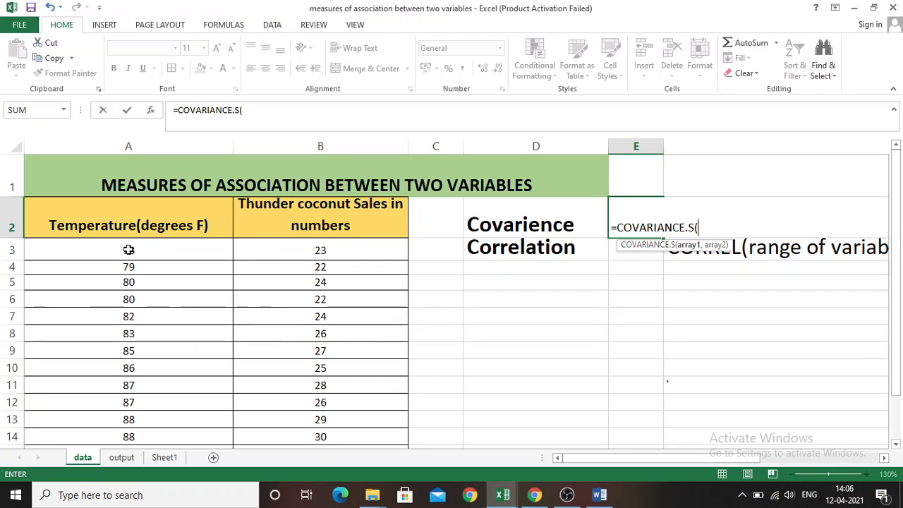
pyautogui.moveTo(120, 252); pyautogui.dragTo(115, 377)
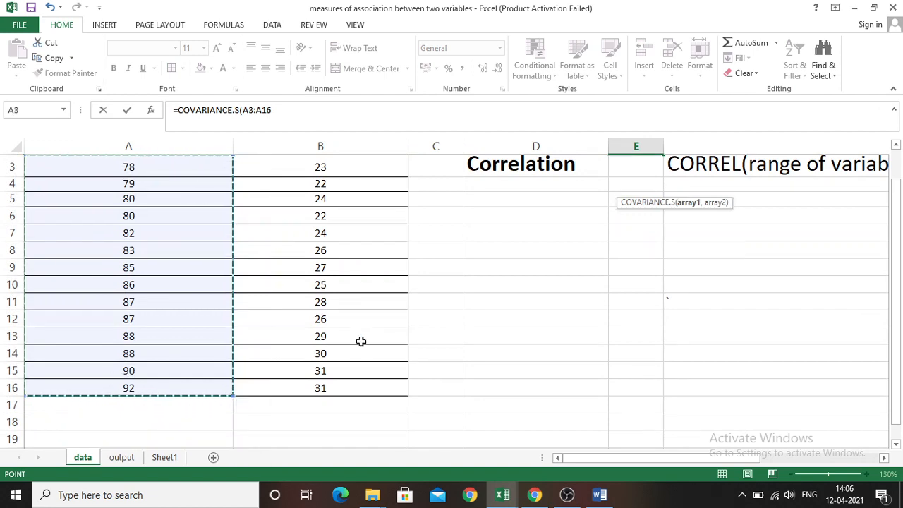
pyautogui.scroll(1, 361, 339)
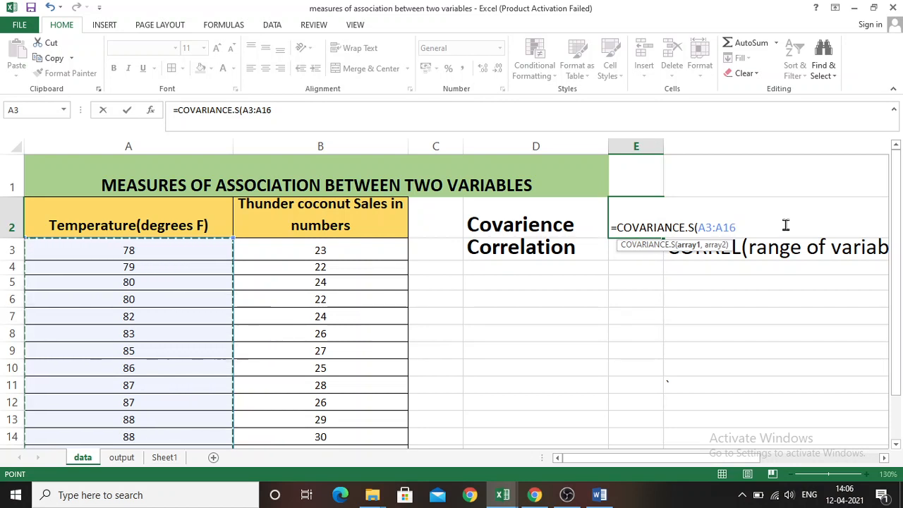
# Add the sales range B3:B16 as the second array and complete the covariance formula in E2.
pyautogui.write(',')
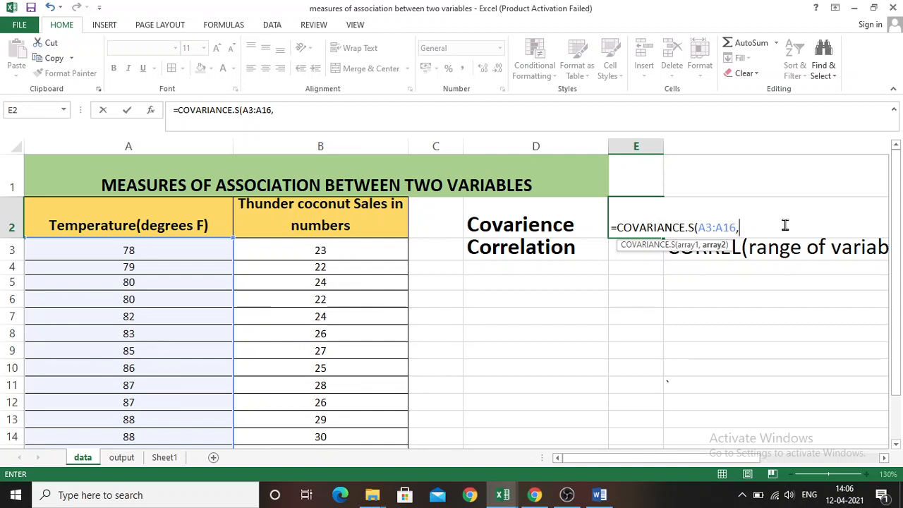
pyautogui.press('BackSpace')
pyautogui.write(',')
pyautogui.click(290, 248)
pyautogui.moveTo(290, 249); pyautogui.dragTo(331, 387)
pyautogui.scroll(1, 778, 242)
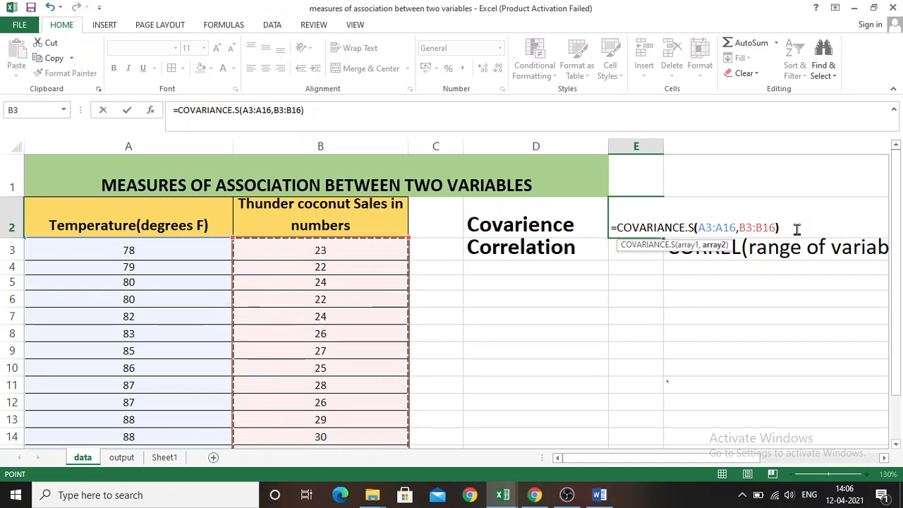
pyautogui.write(')')
pyautogui.press('Return')
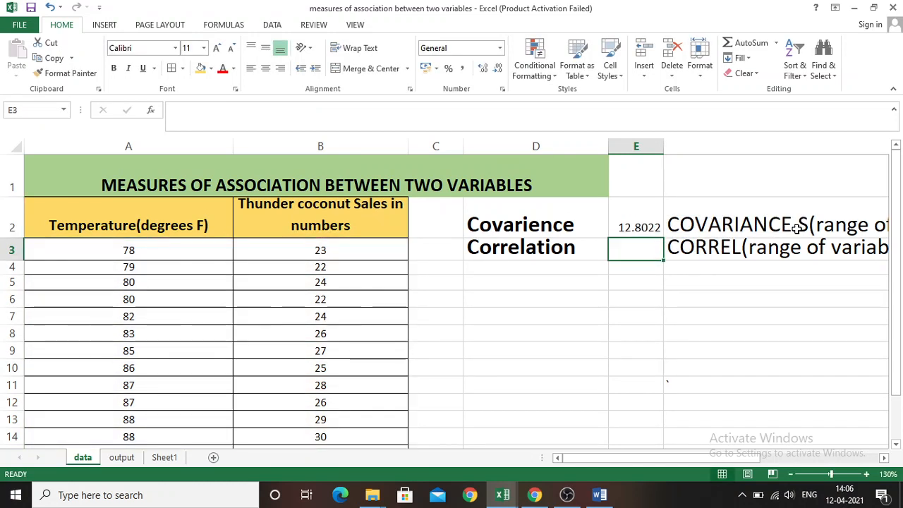
pyautogui.click(640, 227)
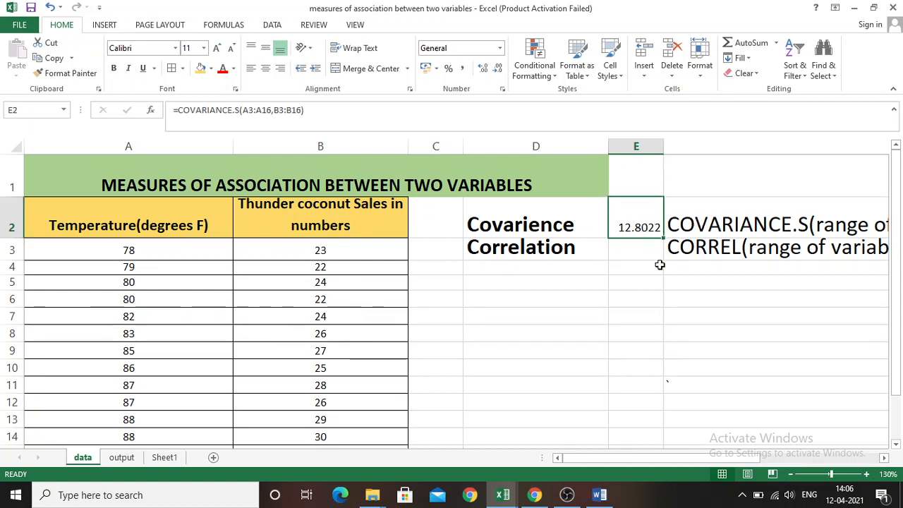
# Start a CORREL formula in cell E3 with the temperature range A3:A16 as the first array.
pyautogui.click(636, 255)
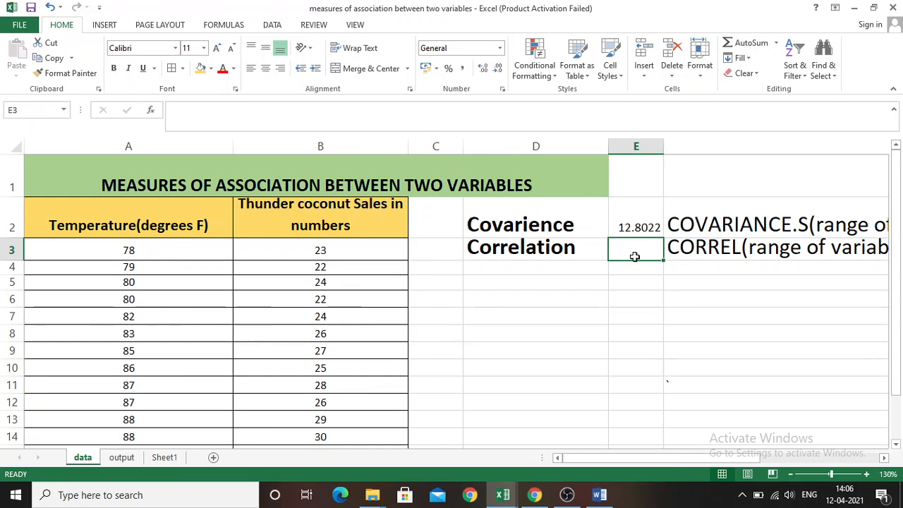
pyautogui.write('=')
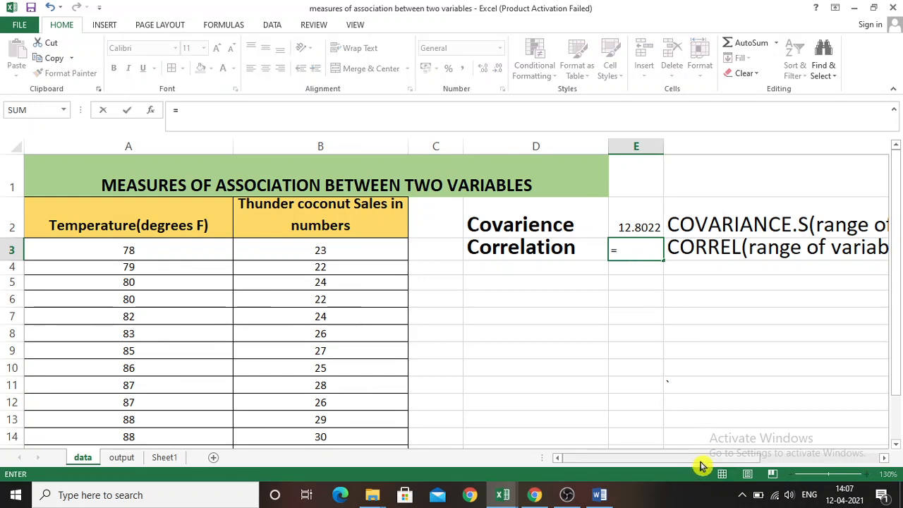
pyautogui.moveTo(703, 466); pyautogui.dragTo(780, 471)
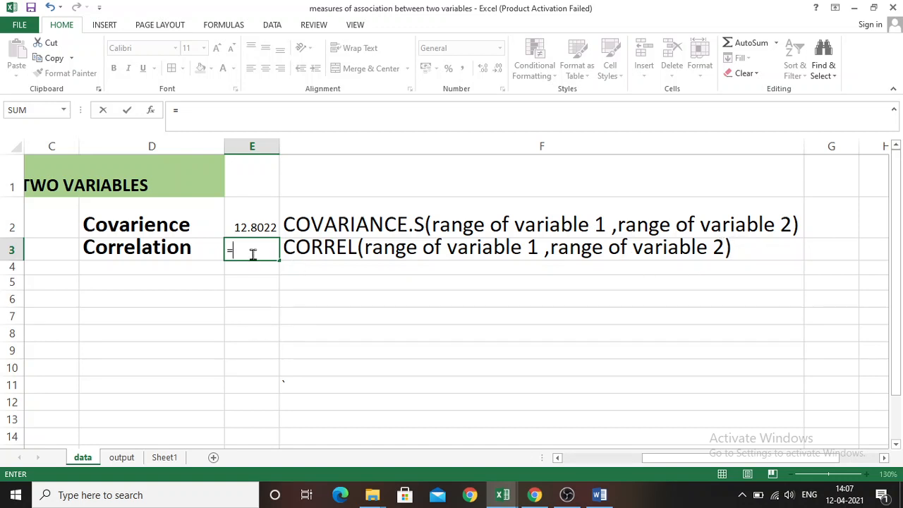
pyautogui.write('cor')
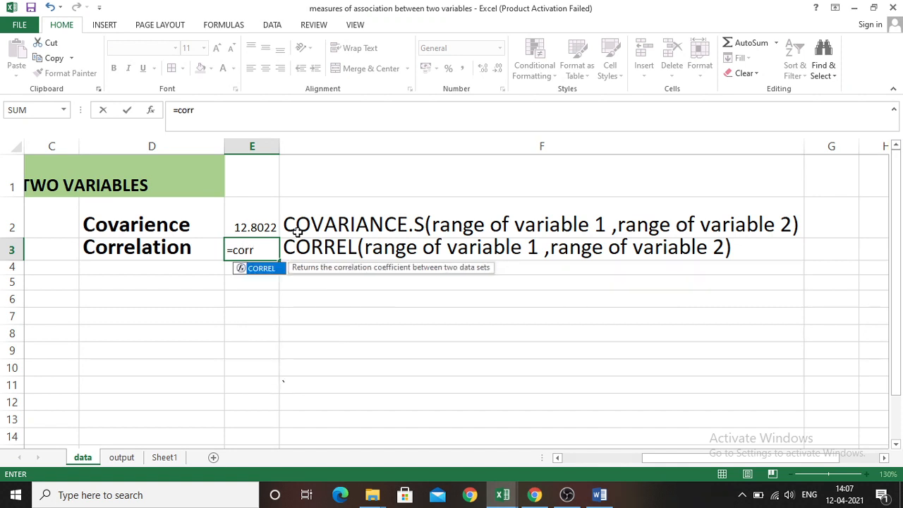
pyautogui.write('r')
pyautogui.doubleClick(264, 269)
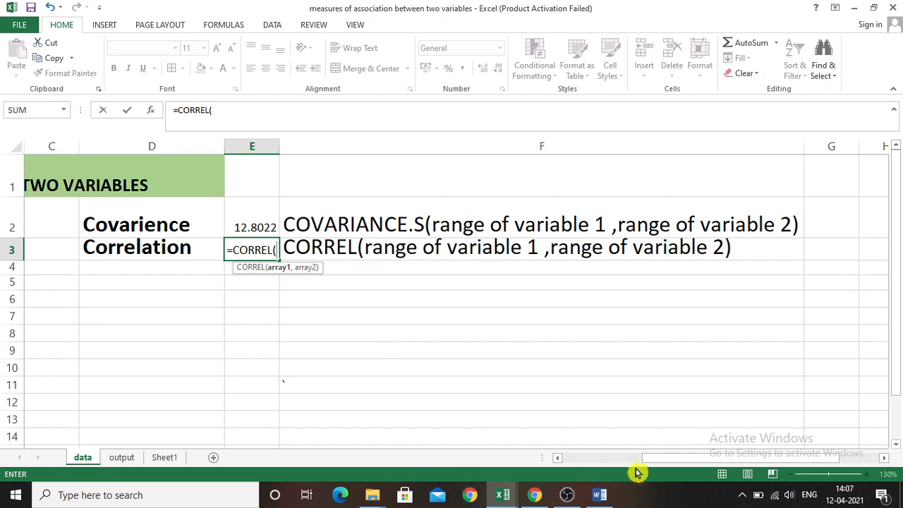
pyautogui.moveTo(654, 457); pyautogui.dragTo(577, 463)
pyautogui.moveTo(127, 250); pyautogui.dragTo(114, 387)
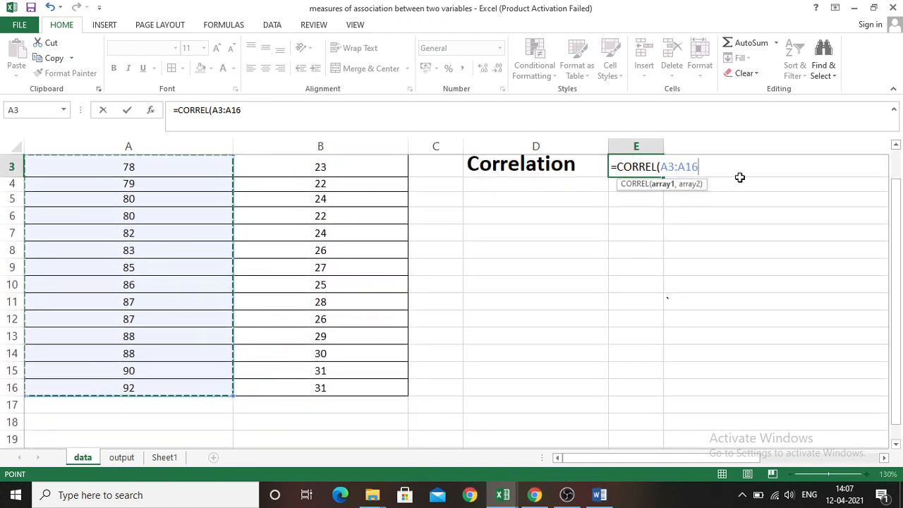
# Add the sales range B3:B16 as the second array and complete the correlation formula in E3.
pyautogui.write(',')
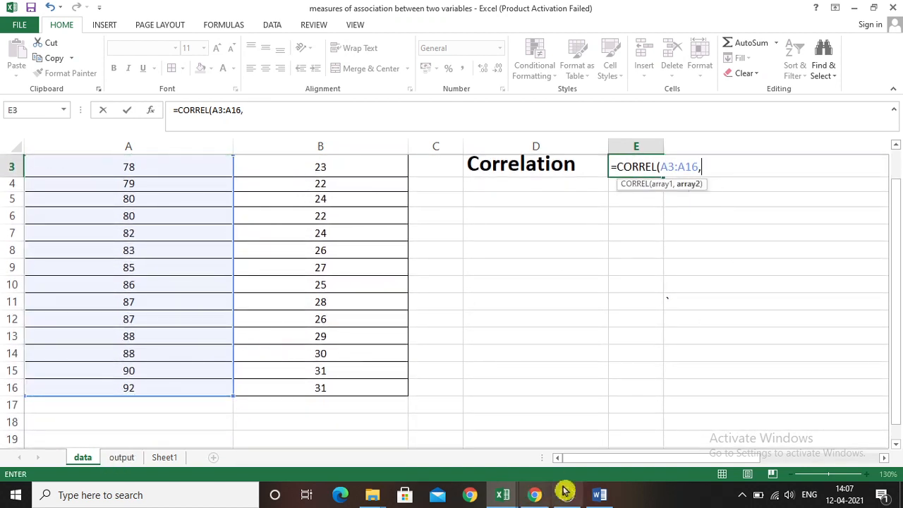
pyautogui.moveTo(701, 460); pyautogui.dragTo(728, 461)
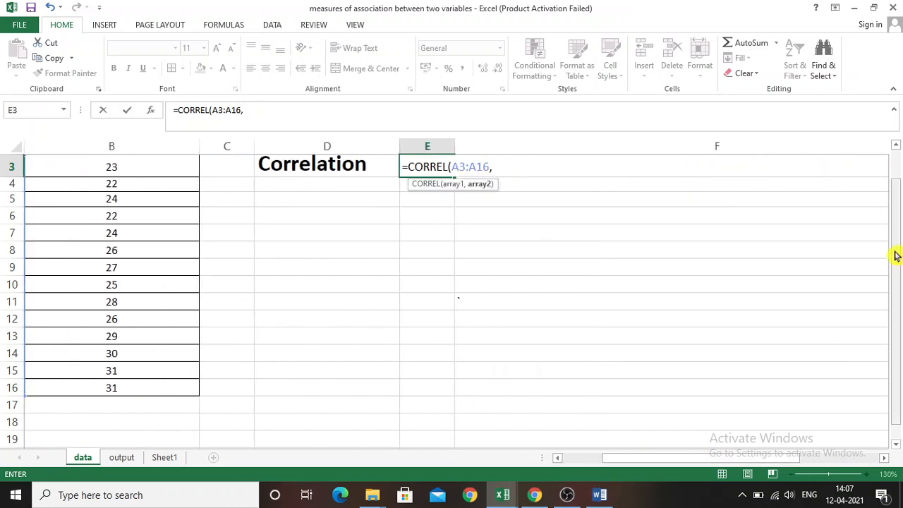
pyautogui.scroll(1, 899, 258)
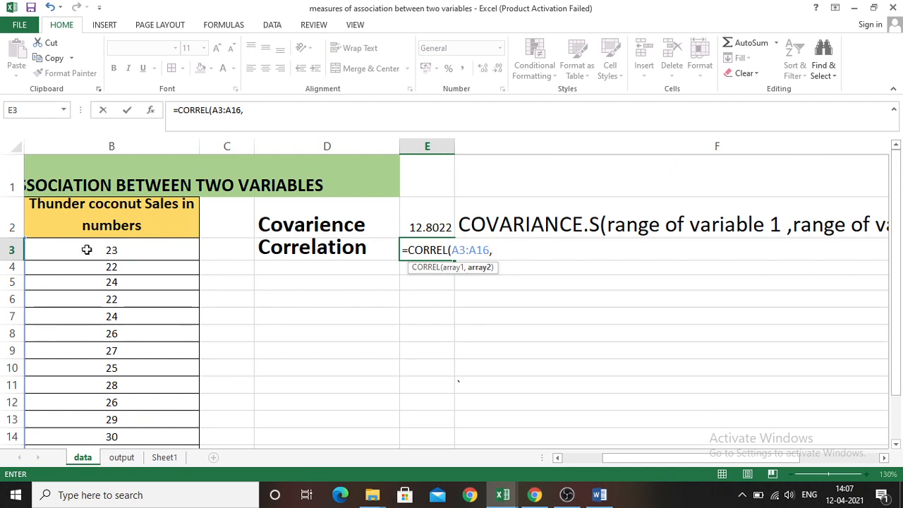
pyautogui.moveTo(91, 249); pyautogui.dragTo(132, 399)
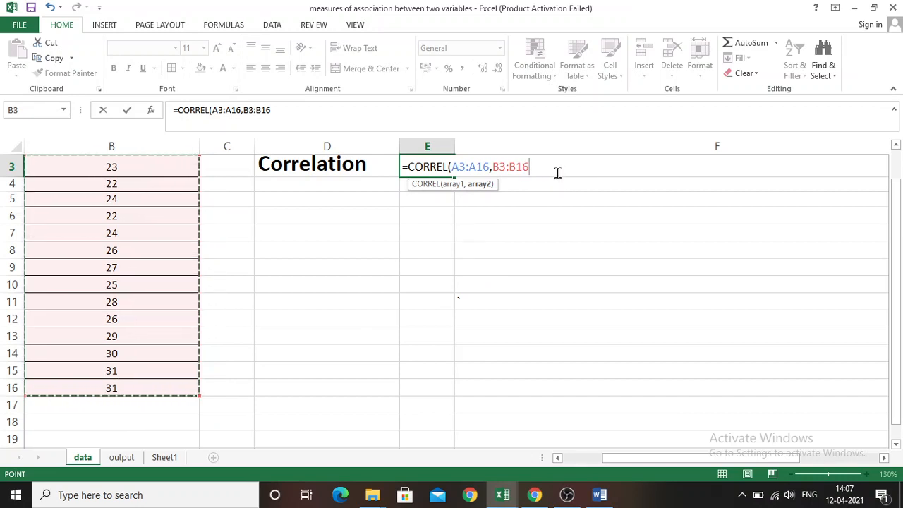
pyautogui.write(')')
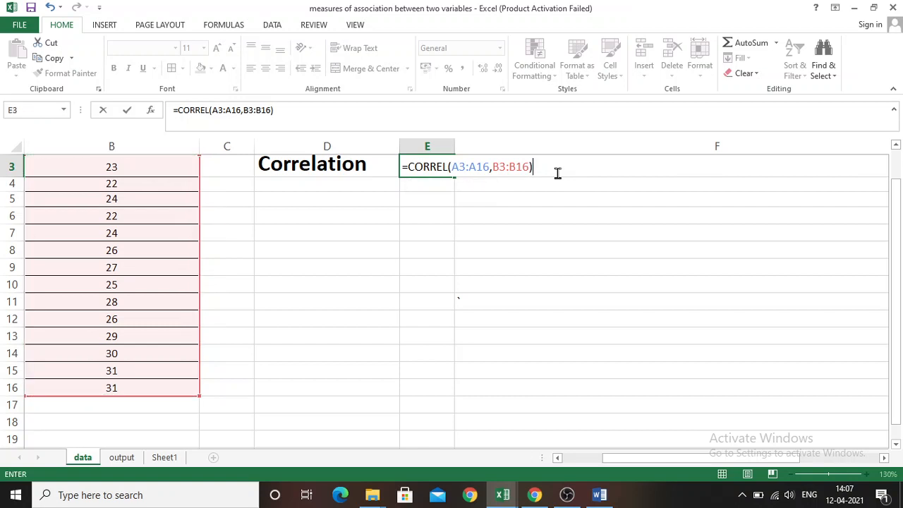
pyautogui.press('Return')
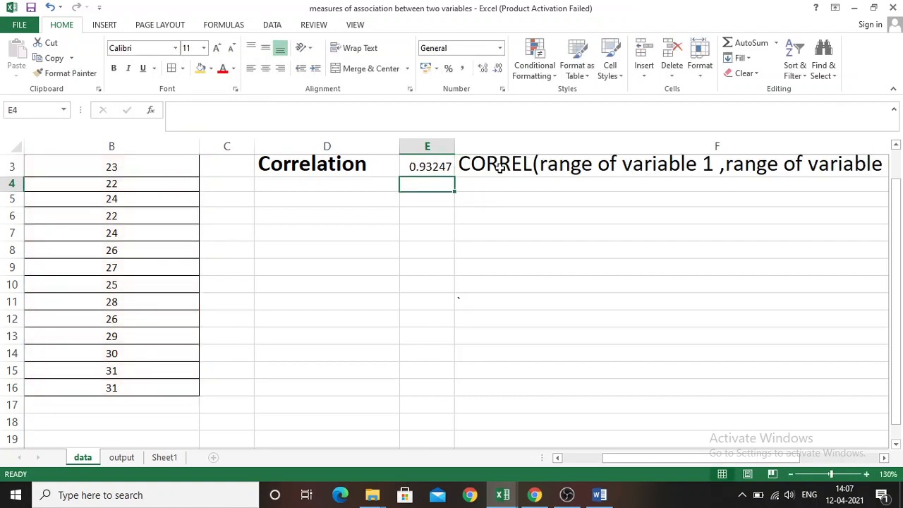
# Enter the label SCATTER PLOT in cell D4, beneath the Correlation label.
pyautogui.click(447, 167)
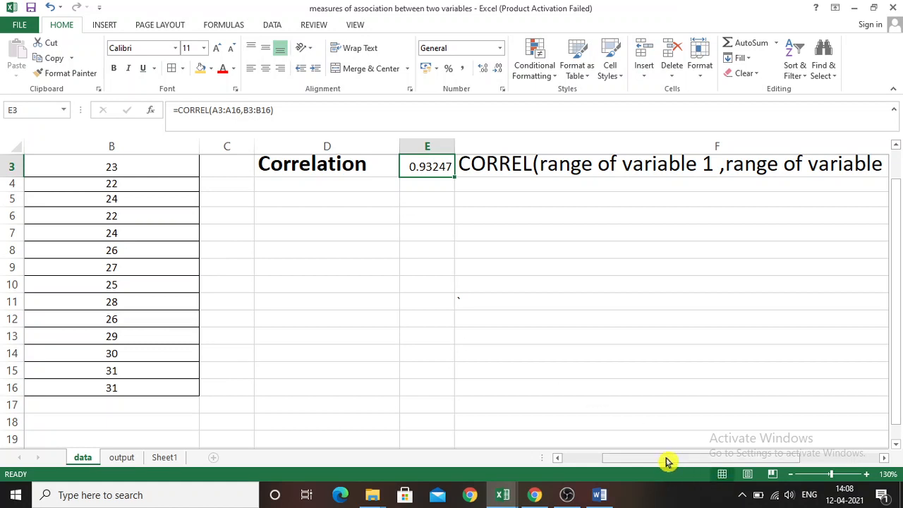
pyautogui.moveTo(659, 460); pyautogui.dragTo(621, 472)
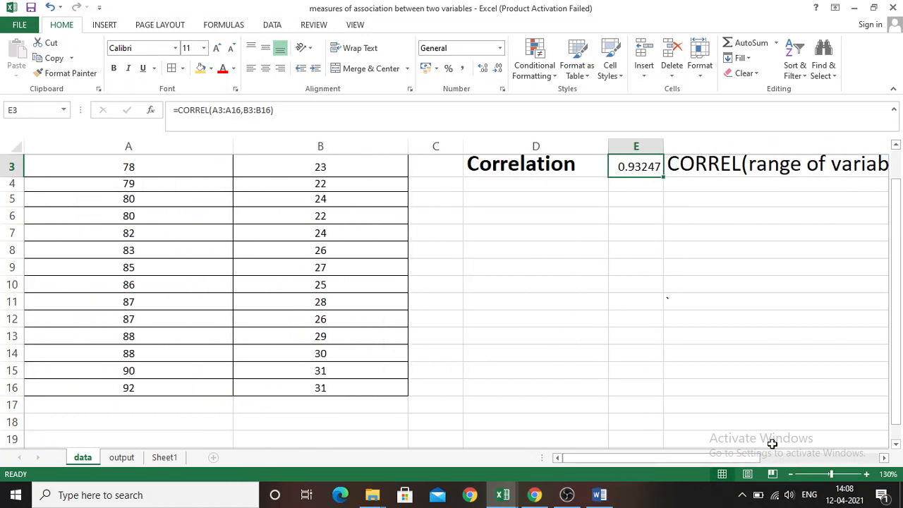
pyautogui.moveTo(900, 354); pyautogui.dragTo(900, 328)
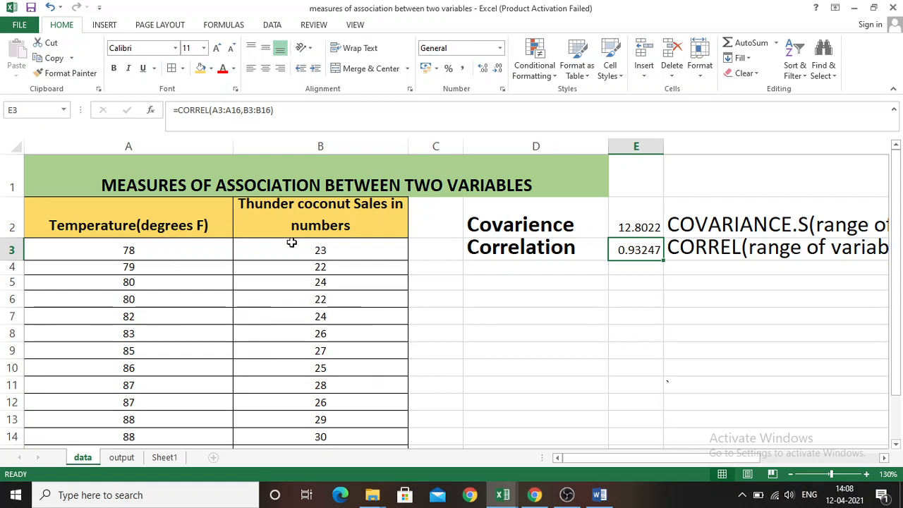
pyautogui.click(630, 218)
pyautogui.click(509, 266)
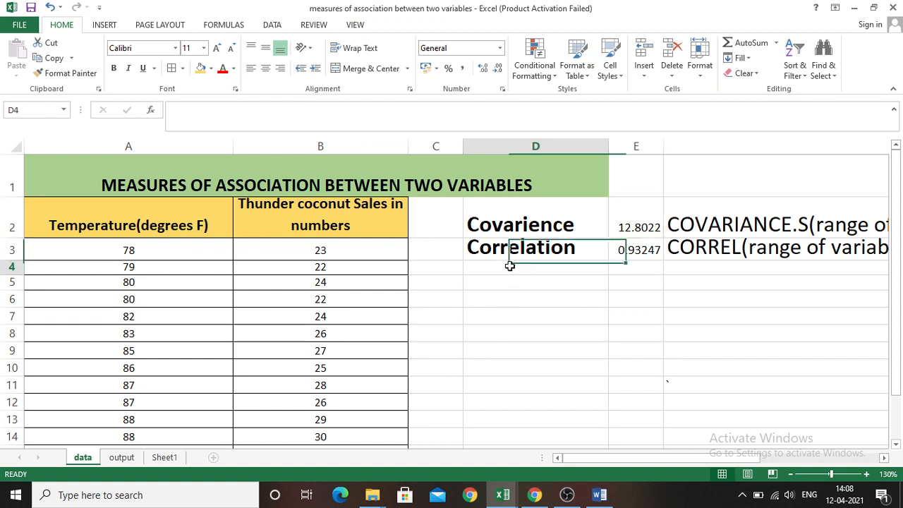
pyautogui.write('s')
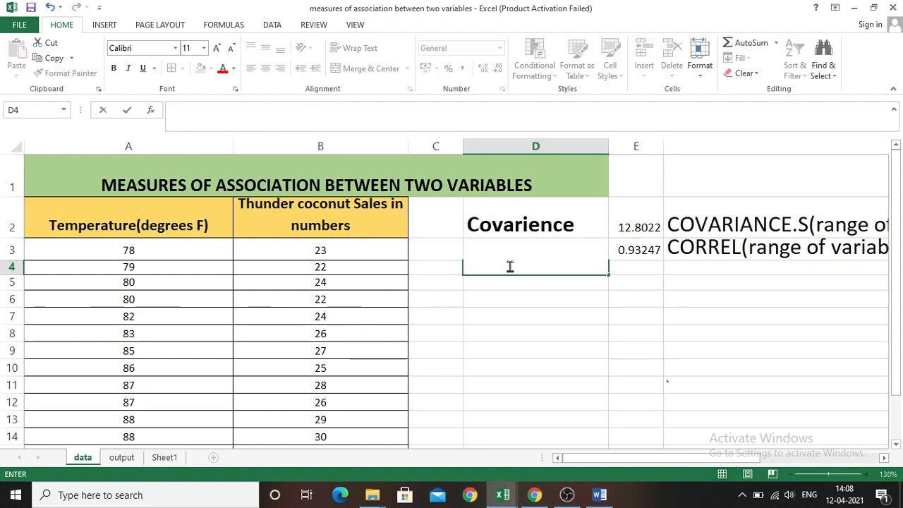
pyautogui.write('sC')
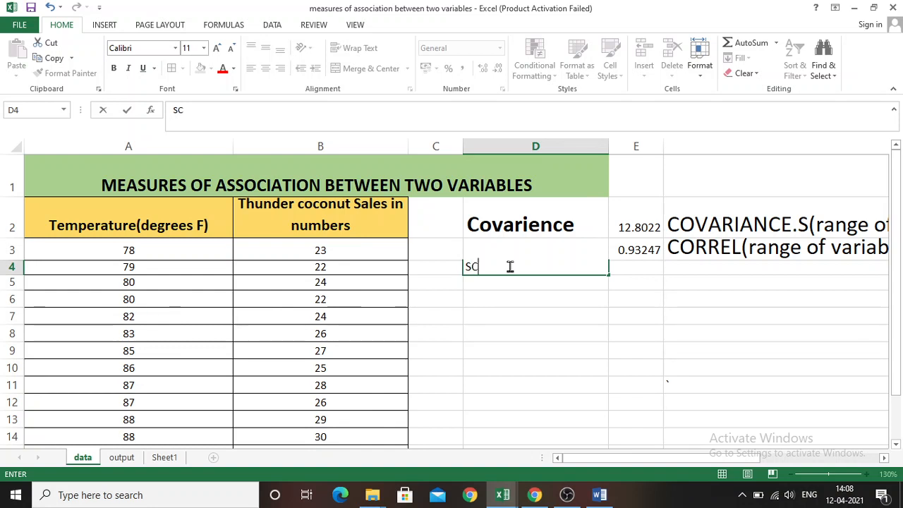
pyautogui.write('ATTER')
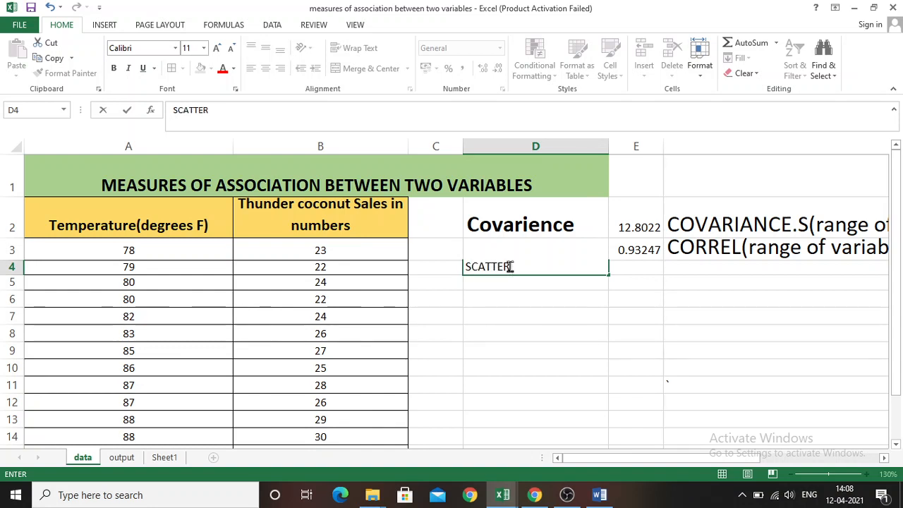
pyautogui.write(' PLOT')
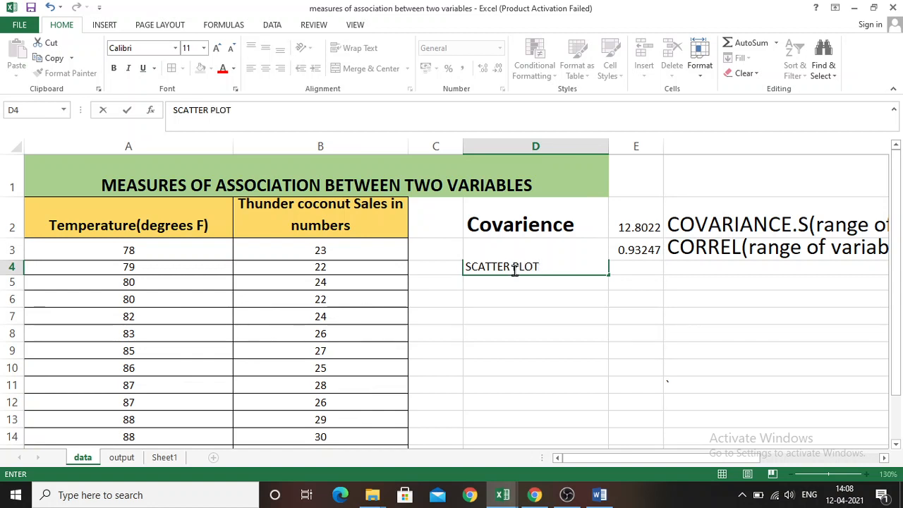
pyautogui.press('Return')
# Format the SCATTER PLOT label in D4 as bold 14 pt and make row 4 taller to fit it.
pyautogui.click(520, 266)
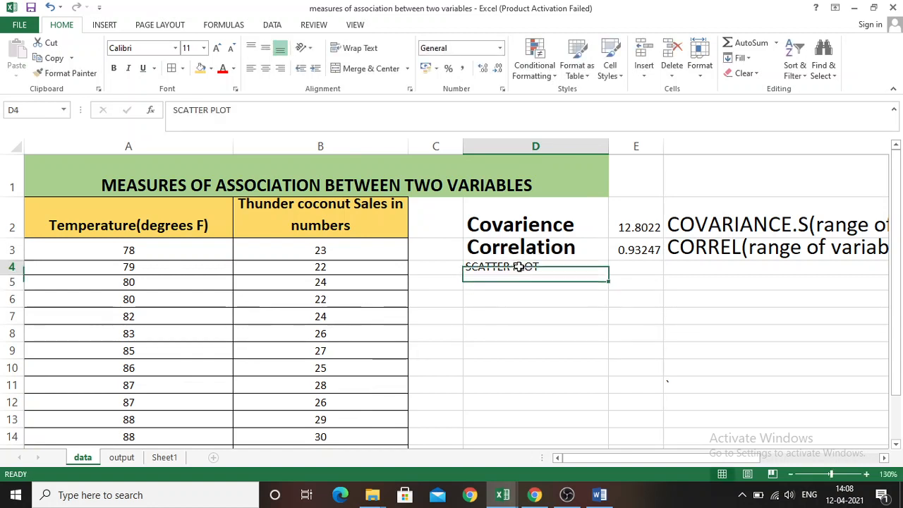
pyautogui.click(114, 67)
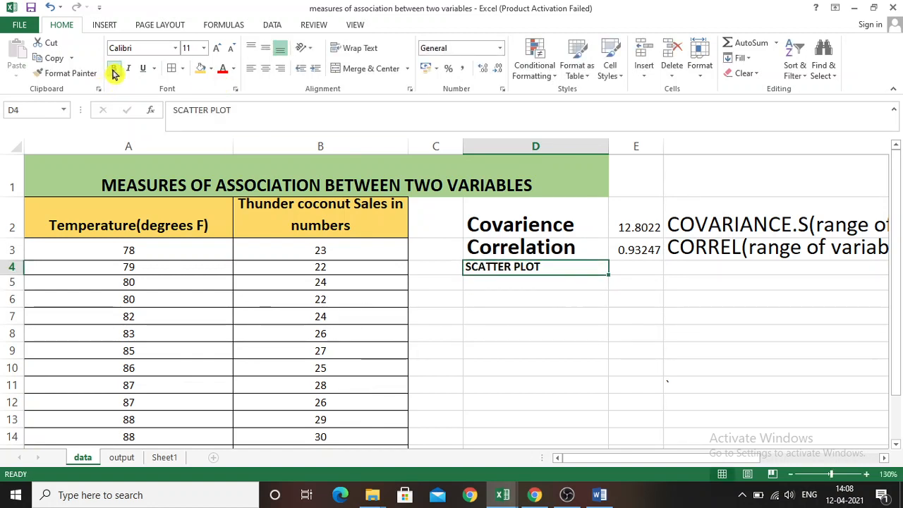
pyautogui.click(191, 48)
pyautogui.write('1')
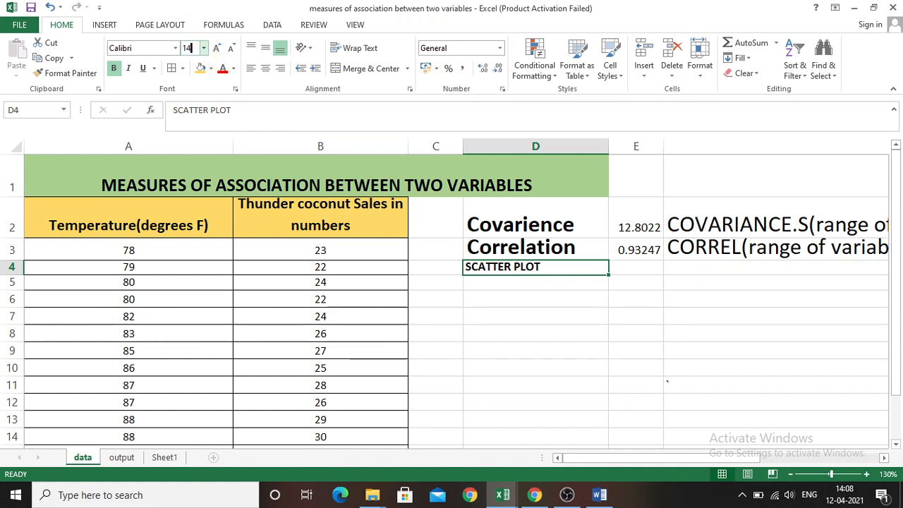
pyautogui.write('4')
pyautogui.press('Return')
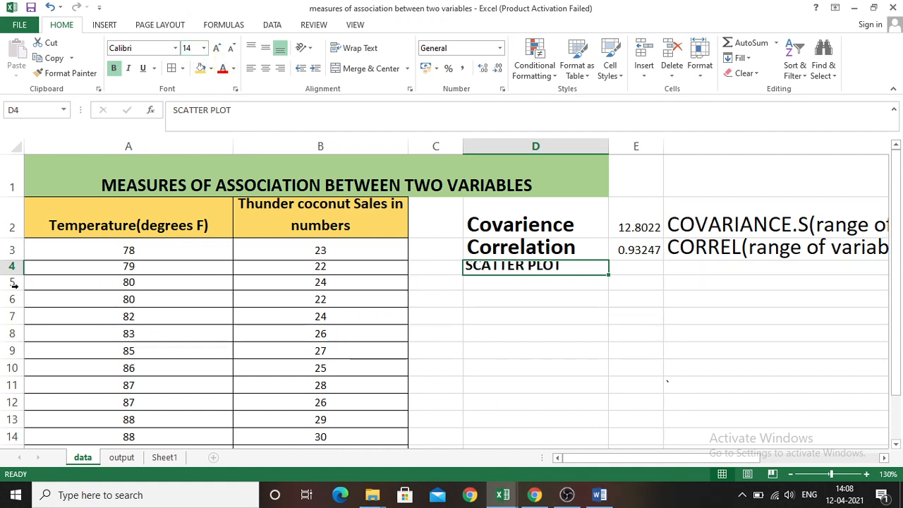
pyautogui.moveTo(12, 275); pyautogui.dragTo(12, 280)
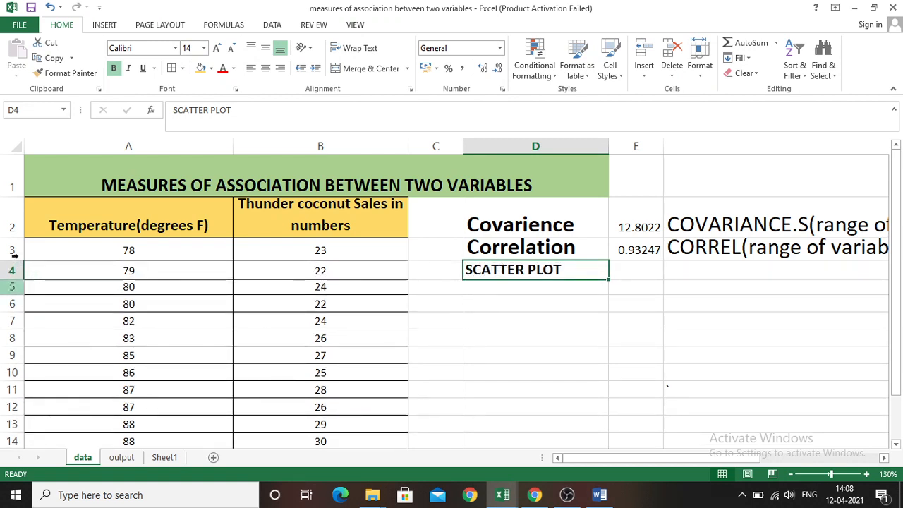
# Insert a markers-only scatter chart from the temperature and sales data in A3:B16.
pyautogui.moveTo(119, 225); pyautogui.dragTo(317, 393)
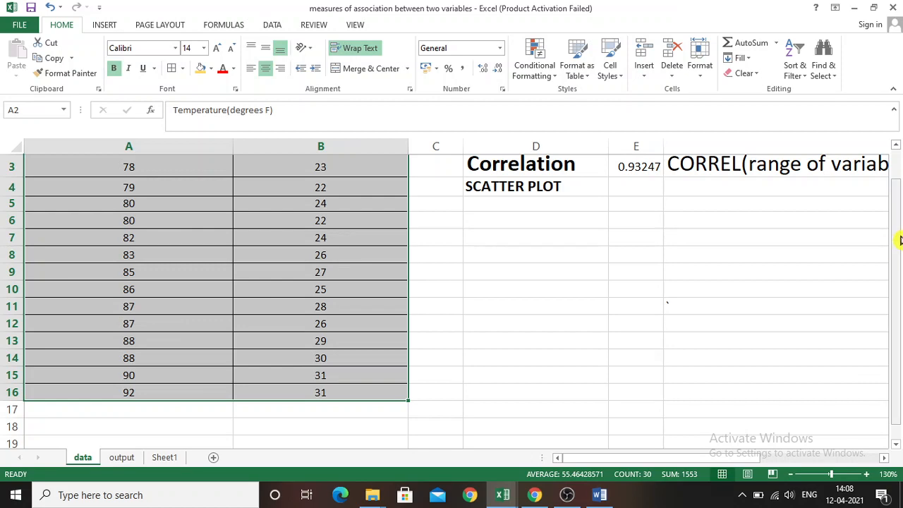
pyautogui.scroll(1, 899, 240)
pyautogui.click(65, 254)
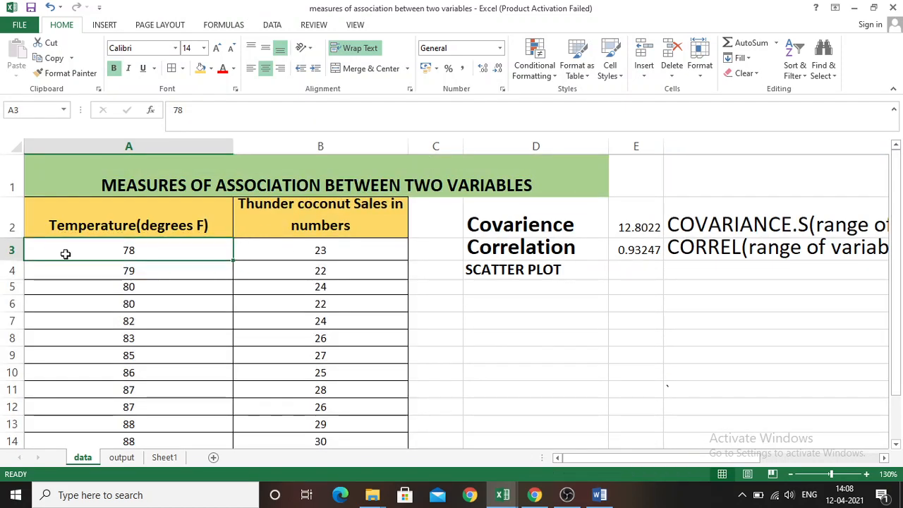
pyautogui.moveTo(65, 254); pyautogui.dragTo(300, 434)
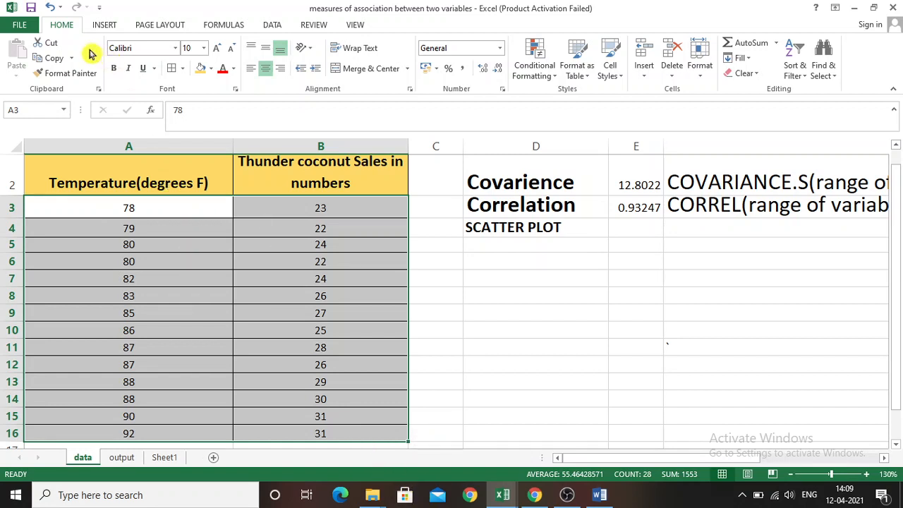
pyautogui.click(104, 26)
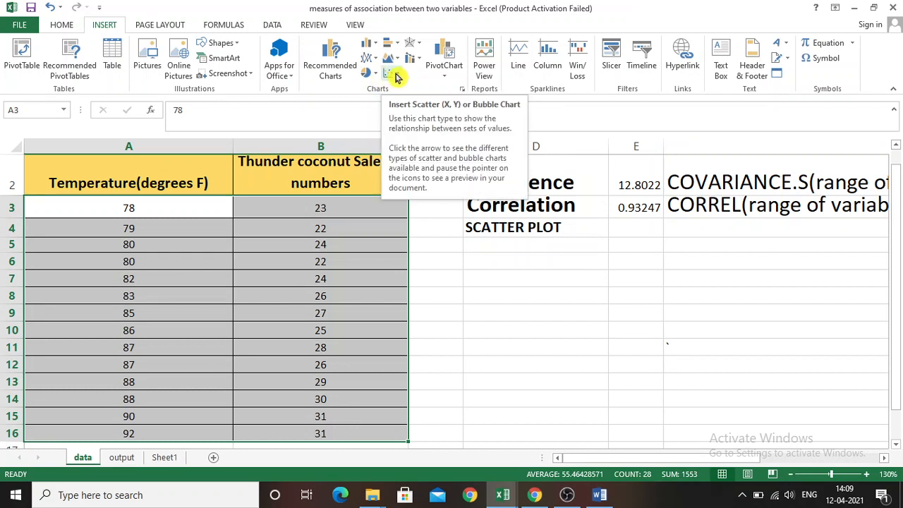
pyautogui.click(394, 76)
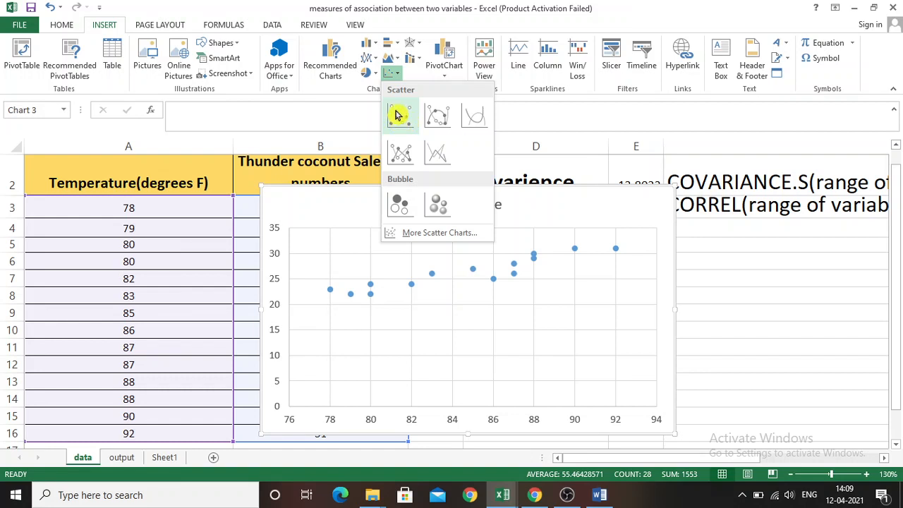
pyautogui.click(400, 115)
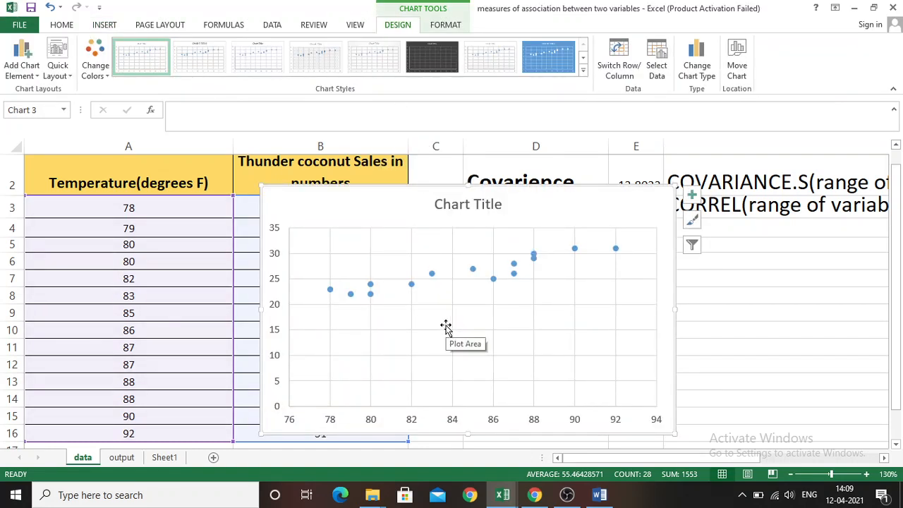
# Replace the scatter chart's placeholder title with MEASURES OF ASSOCIATION BETWEEN TWO VARIABLES.
pyautogui.click(463, 208)
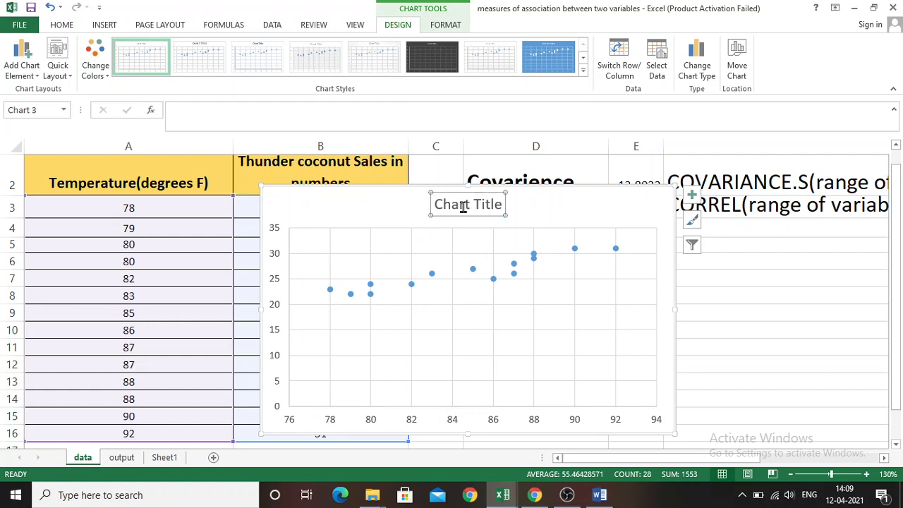
pyautogui.click(500, 205)
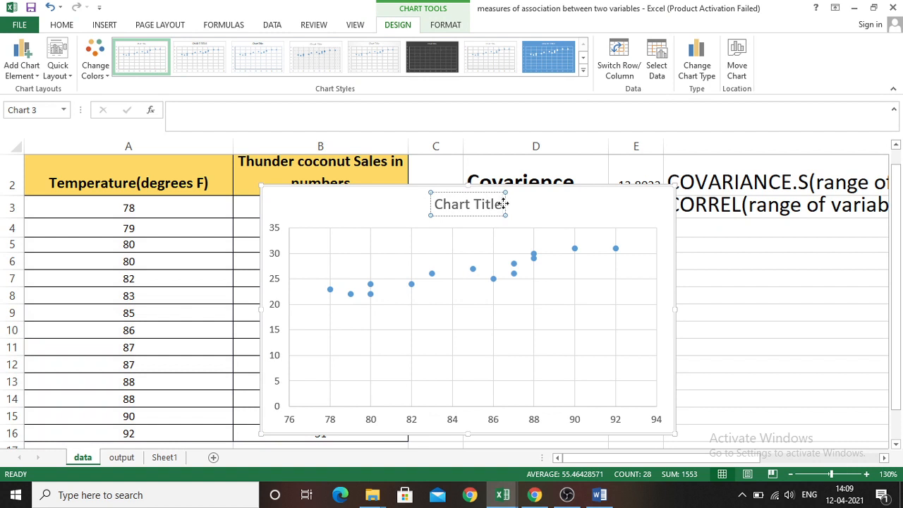
pyautogui.moveTo(478, 205); pyautogui.dragTo(443, 205)
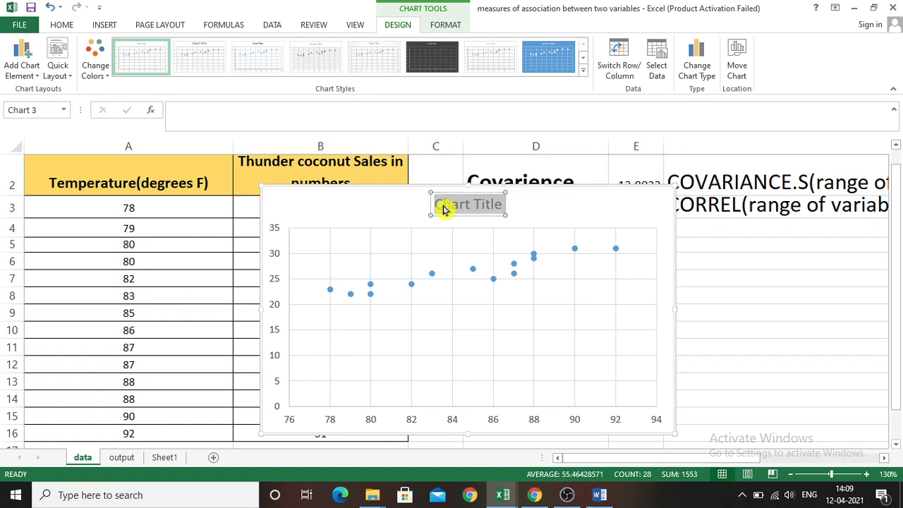
pyautogui.write('m')
pyautogui.press('BackSpace')
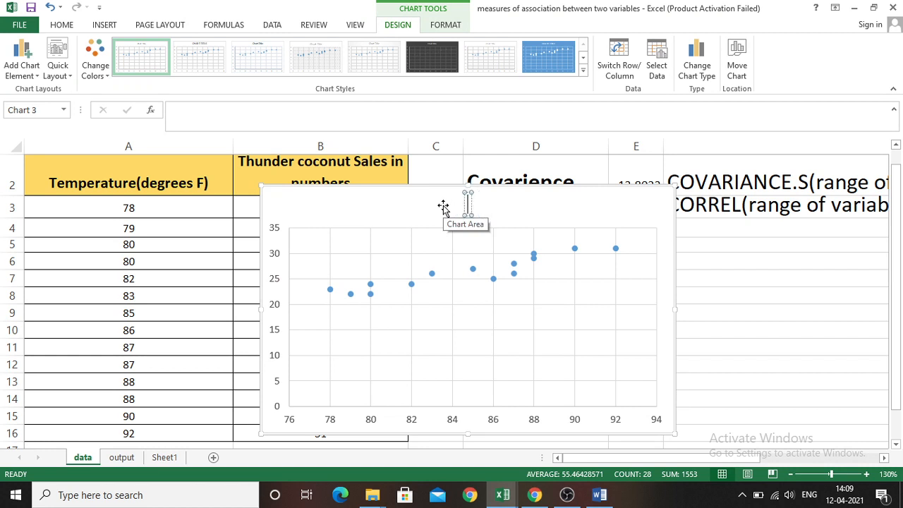
pyautogui.write('MEASURE')
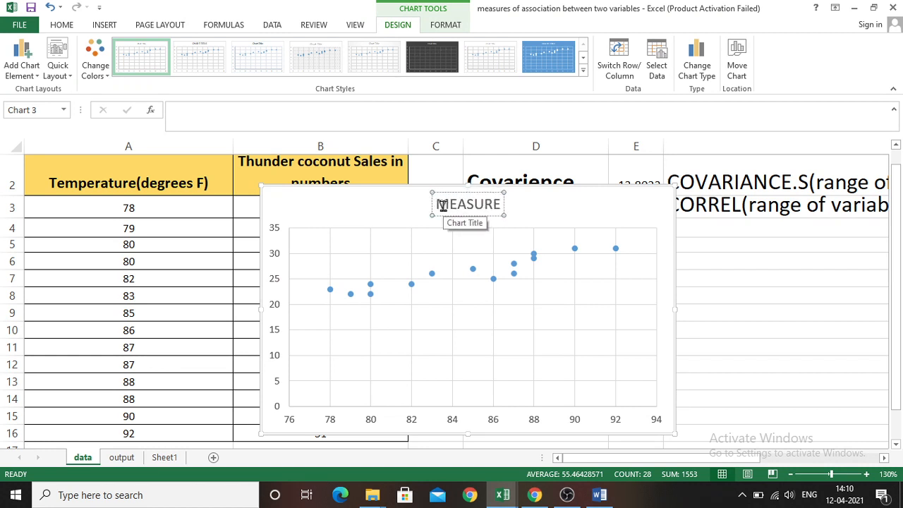
pyautogui.write(' OF')
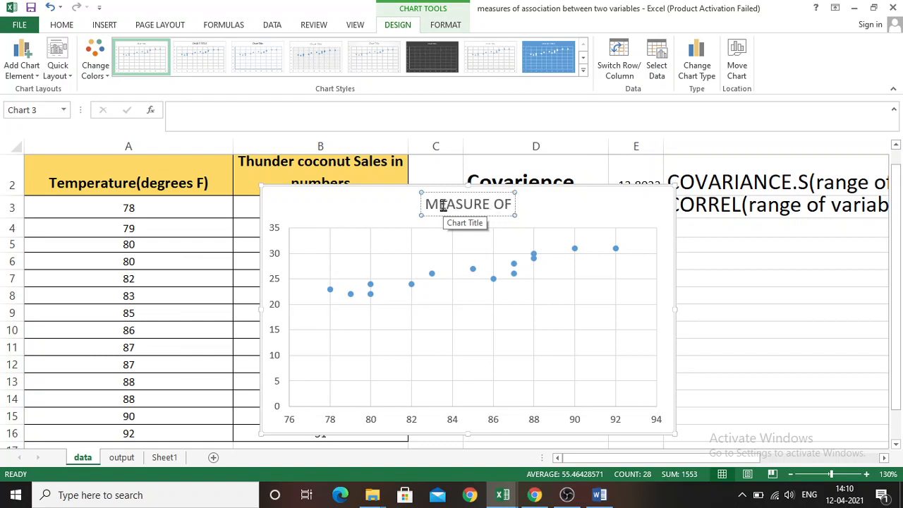
pyautogui.press('BackSpace')
pyautogui.press('BackSpace')
pyautogui.press('BackSpace')
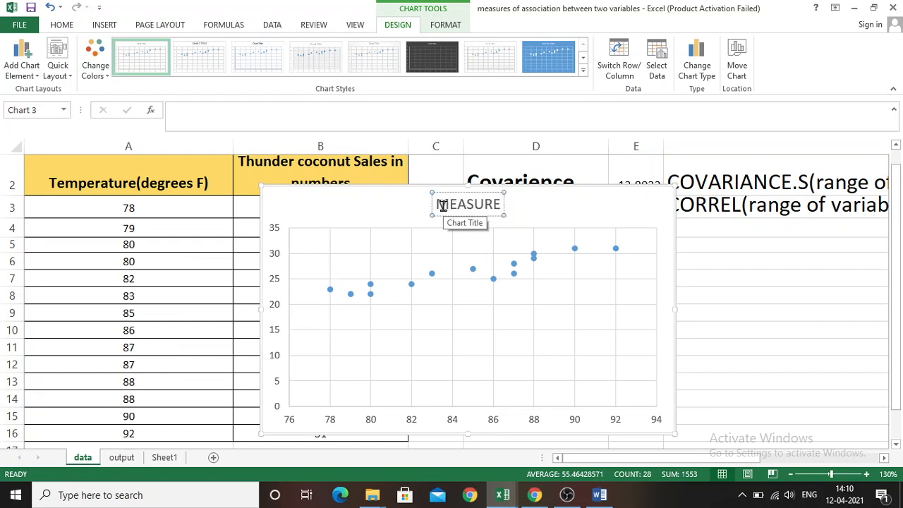
pyautogui.write('S OF A')
pyautogui.write('SS')
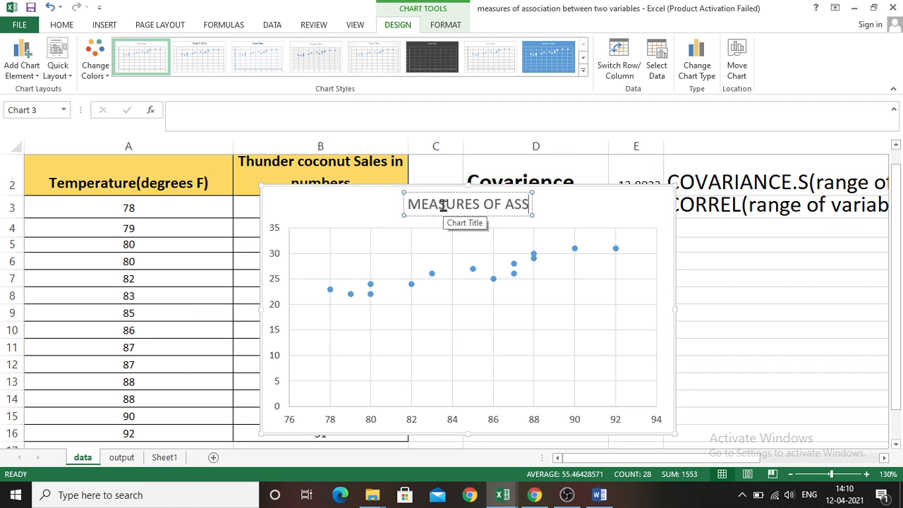
pyautogui.write('OCIATION')
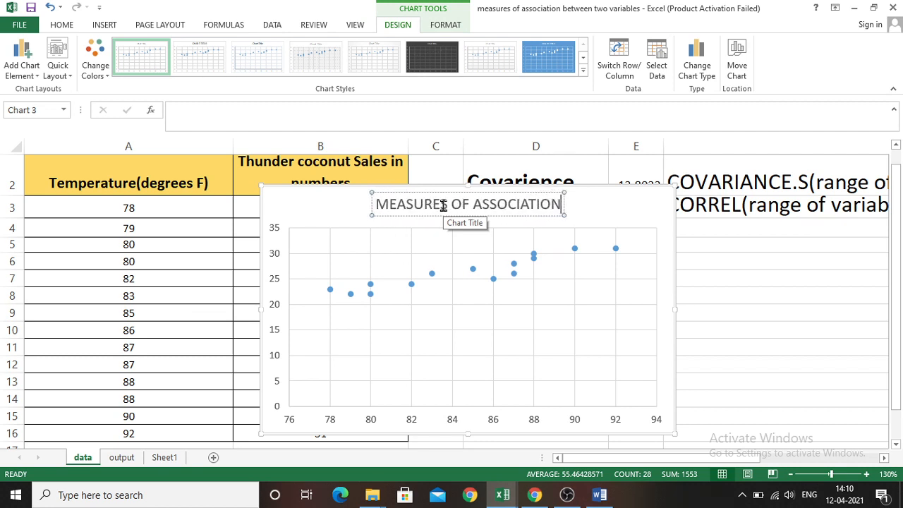
pyautogui.write(' BET')
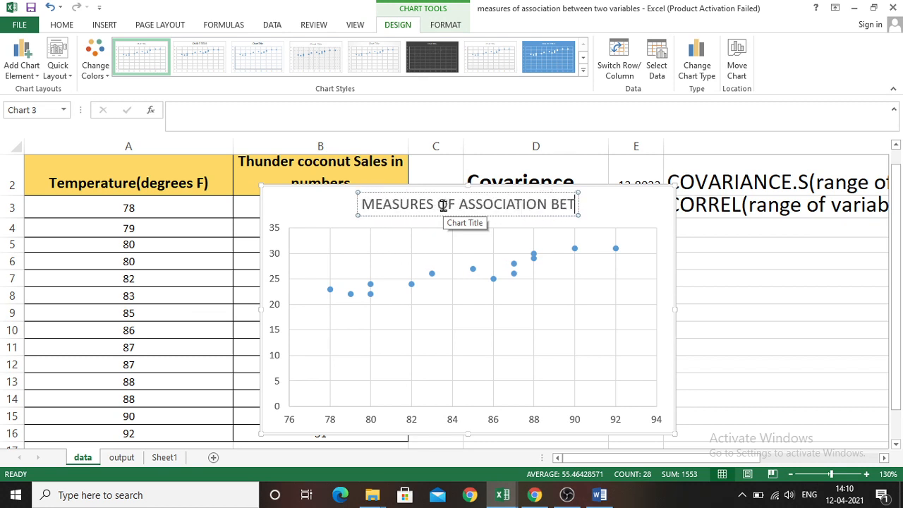
pyautogui.write('WEEN TW')
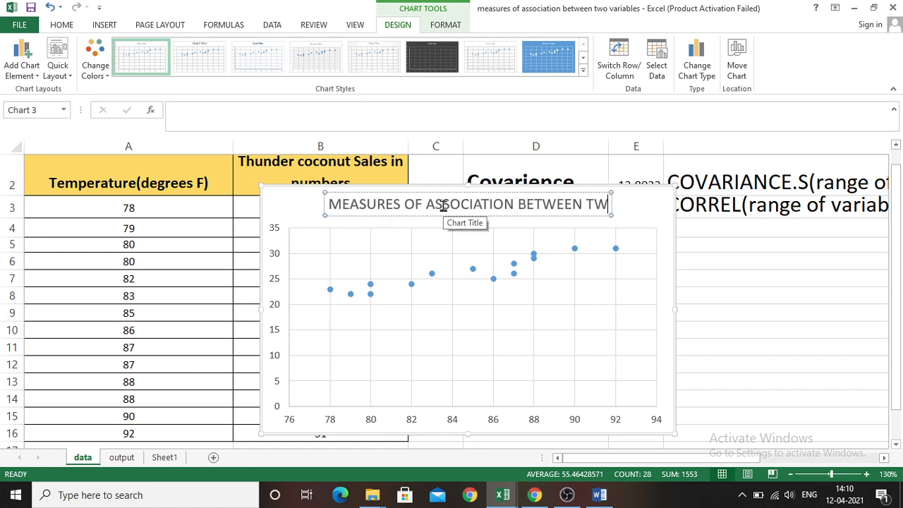
pyautogui.write('O VARIABL')
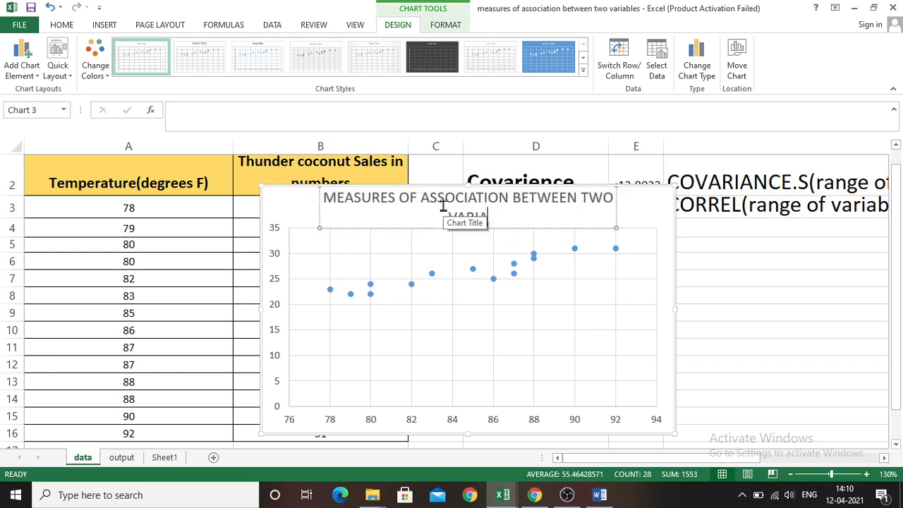
pyautogui.write('ES')
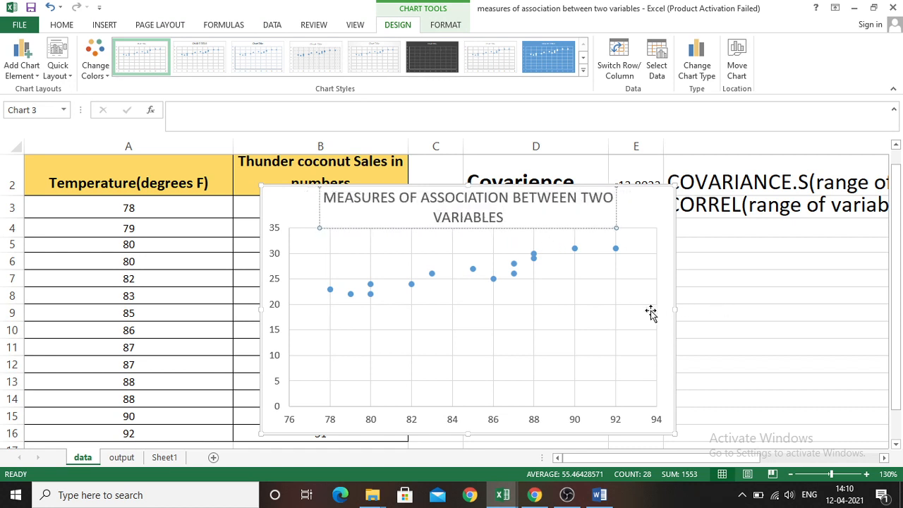
pyautogui.click(279, 317)
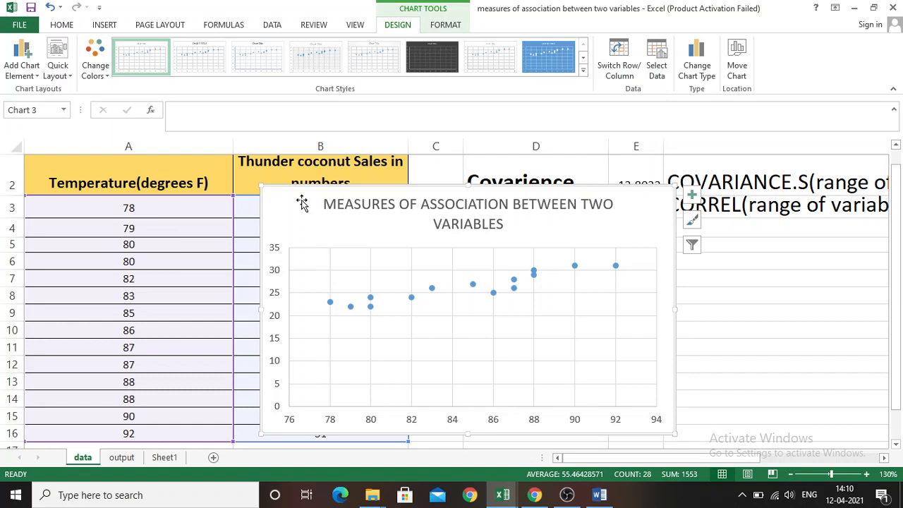
# Turn the scatter chart's axes off and back on, and add axis titles to the chart.
pyautogui.click(696, 223)
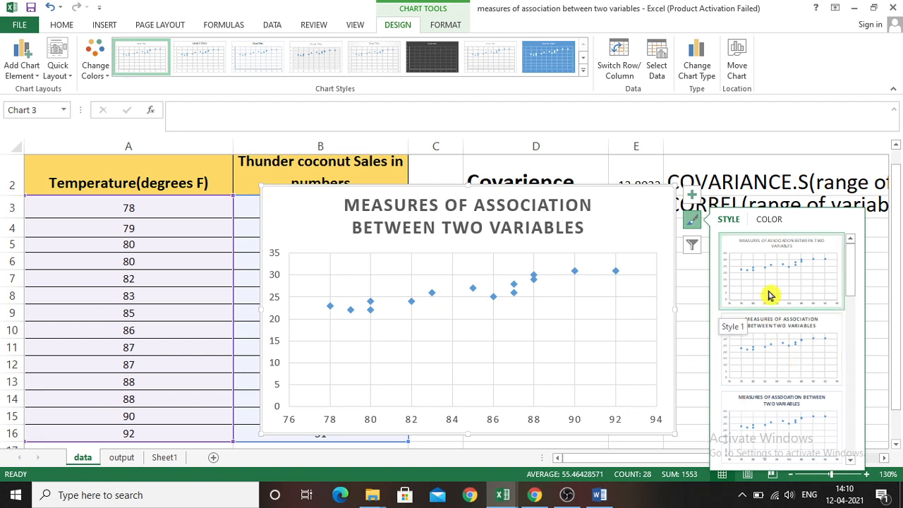
pyautogui.click(692, 197)
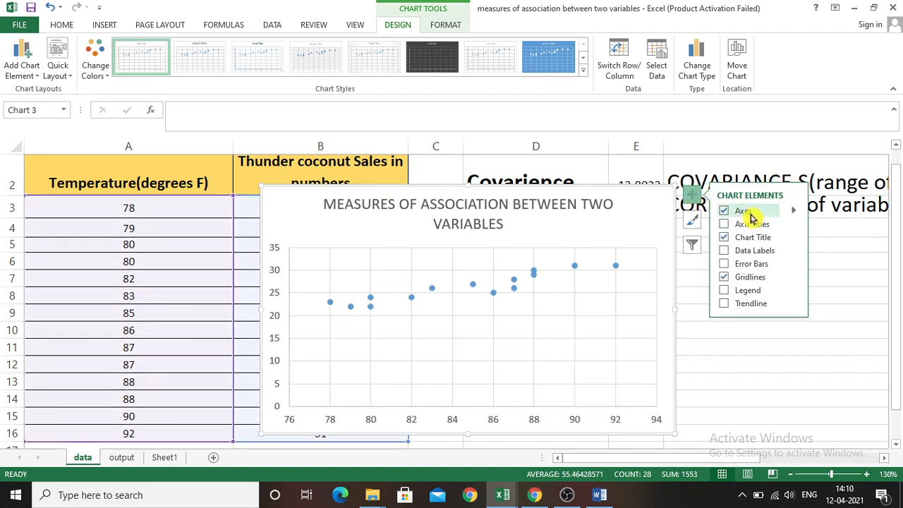
pyautogui.click(726, 214)
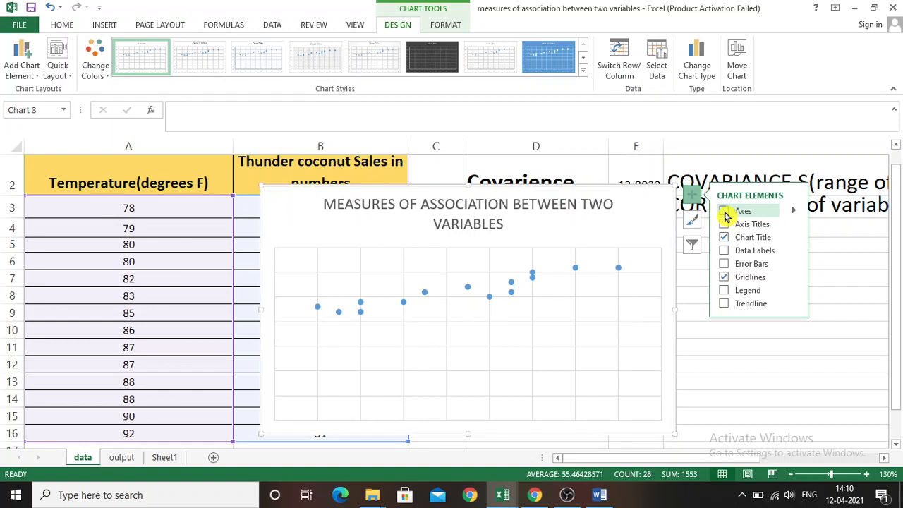
pyautogui.click(726, 213)
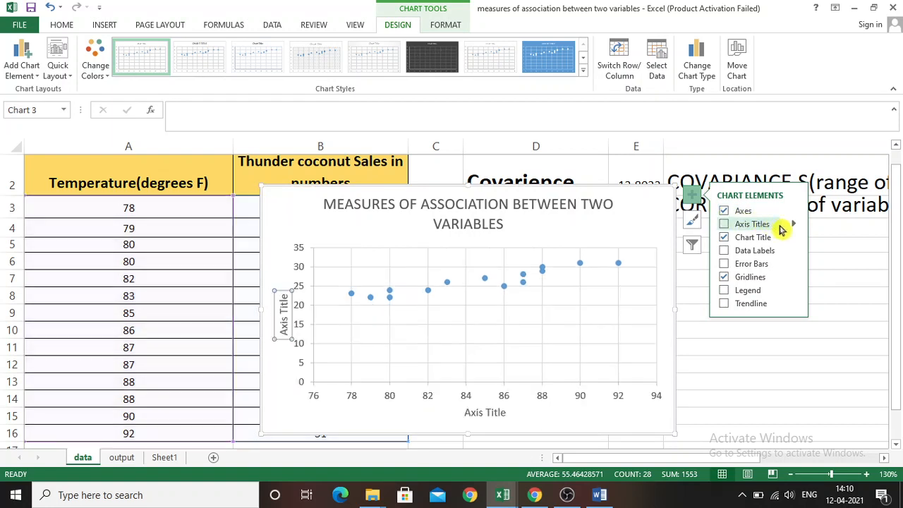
pyautogui.click(724, 224)
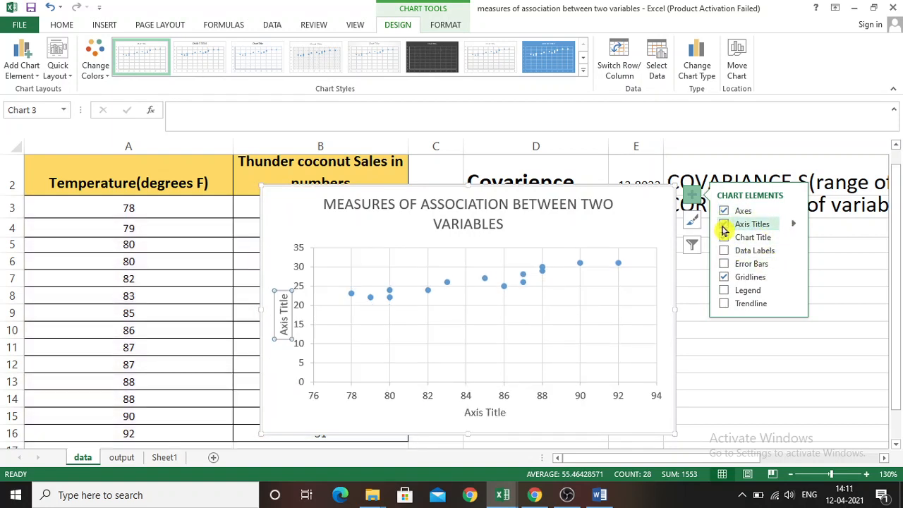
# Replace the horizontal axis title's placeholder text with TEMPERATURE.
pyautogui.click(486, 413)
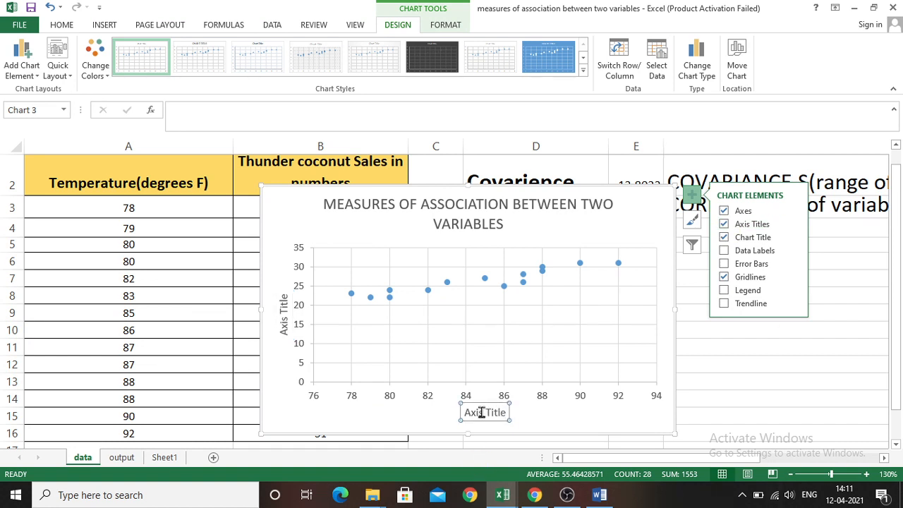
pyautogui.click(482, 413)
pyautogui.doubleClick(466, 413)
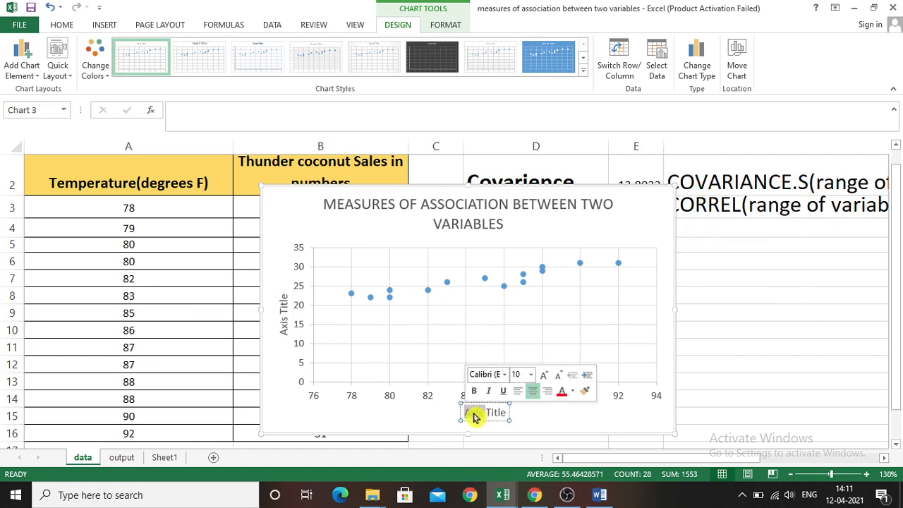
pyautogui.click(471, 414)
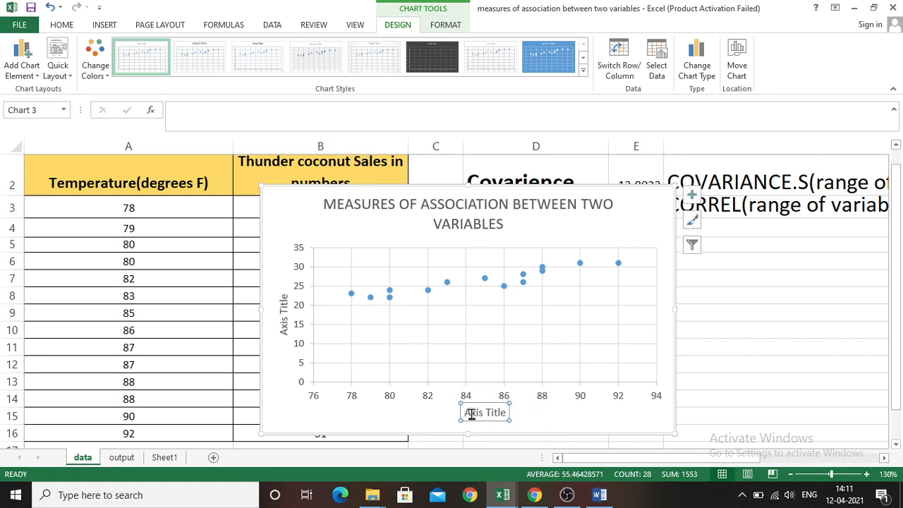
pyautogui.moveTo(466, 414); pyautogui.dragTo(507, 414)
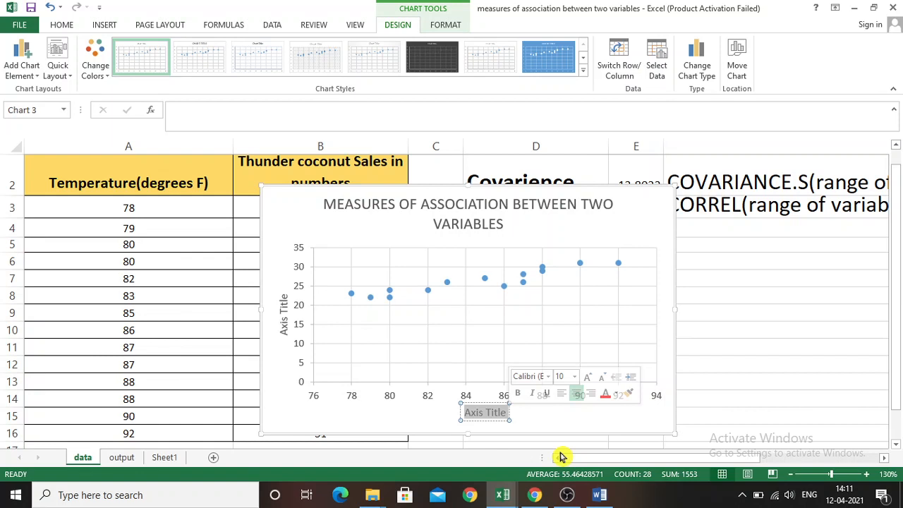
pyautogui.write('T')
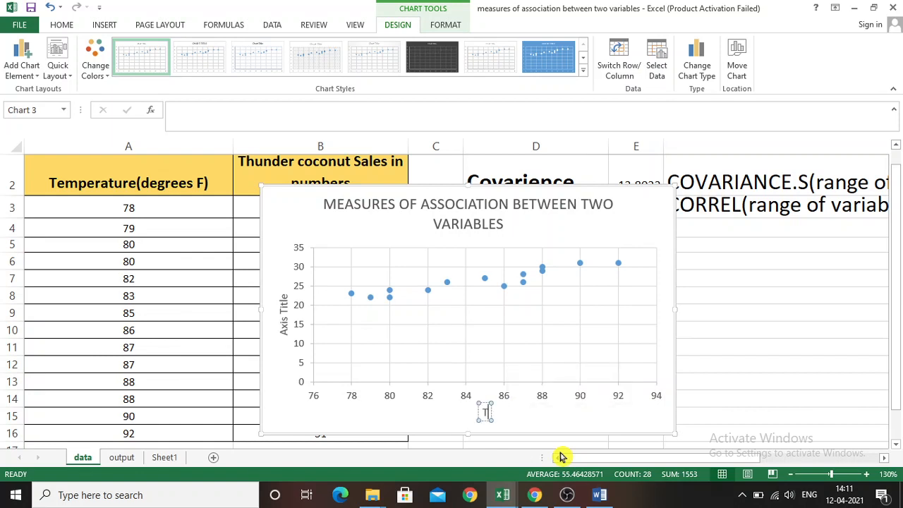
pyautogui.write('EMP')
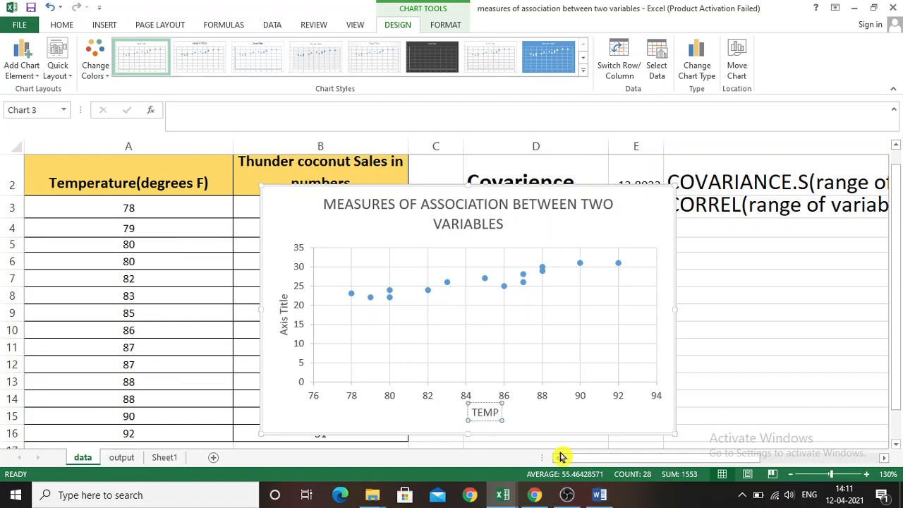
pyautogui.write('ERT')
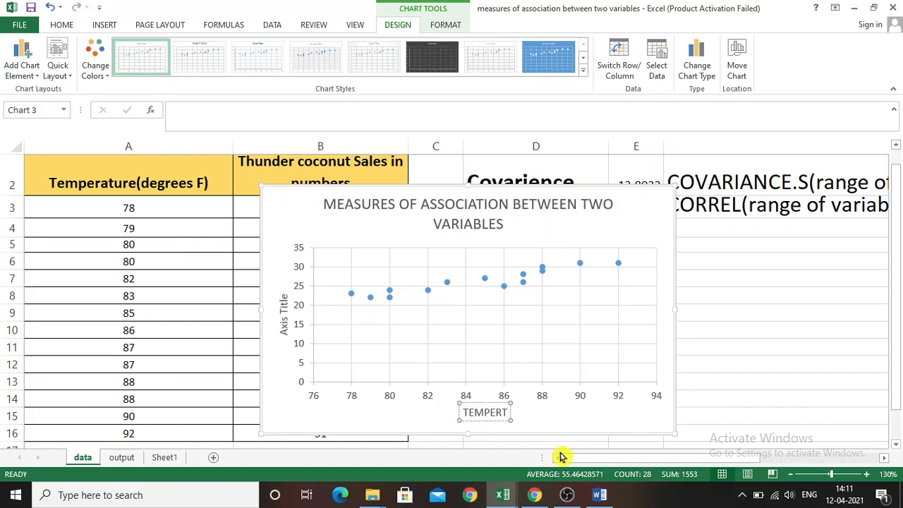
pyautogui.write('U')
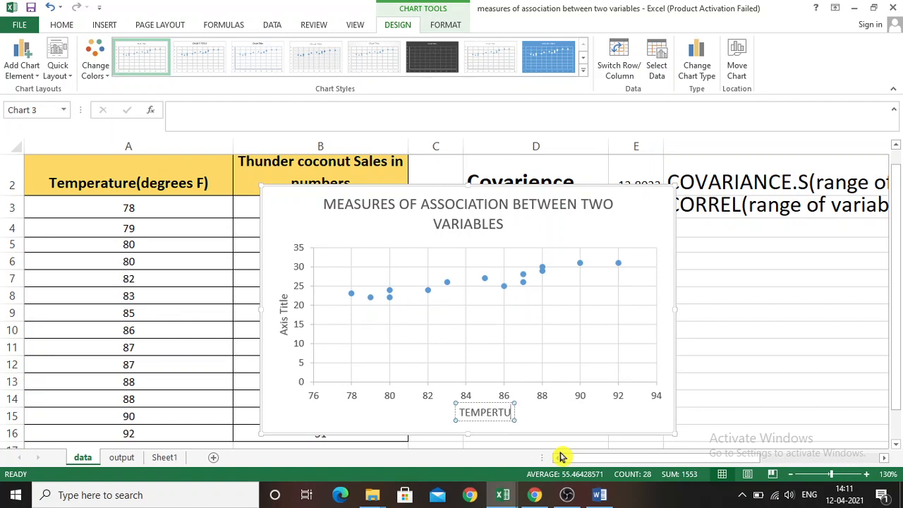
pyautogui.press('BackSpace')
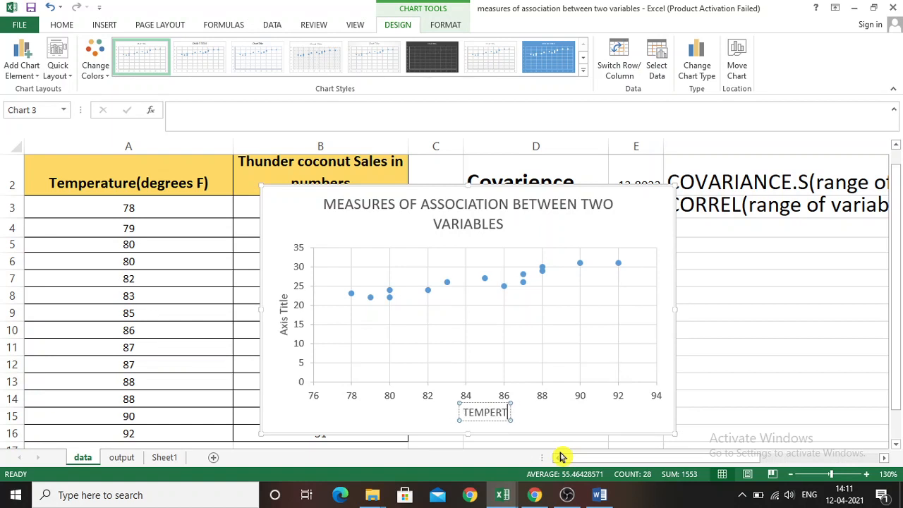
pyautogui.press('BackSpace')
pyautogui.write('ATURE')
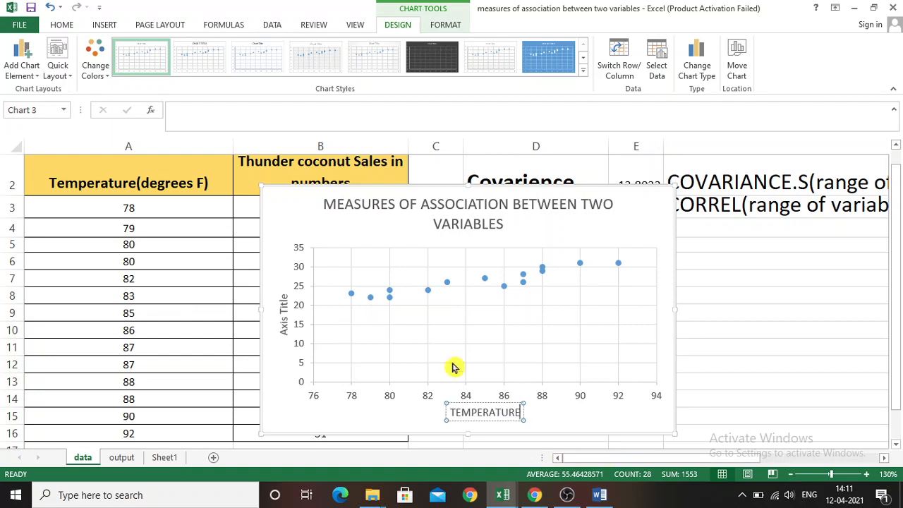
# Replace the vertical axis title's placeholder text with SALES.
pyautogui.click(284, 316)
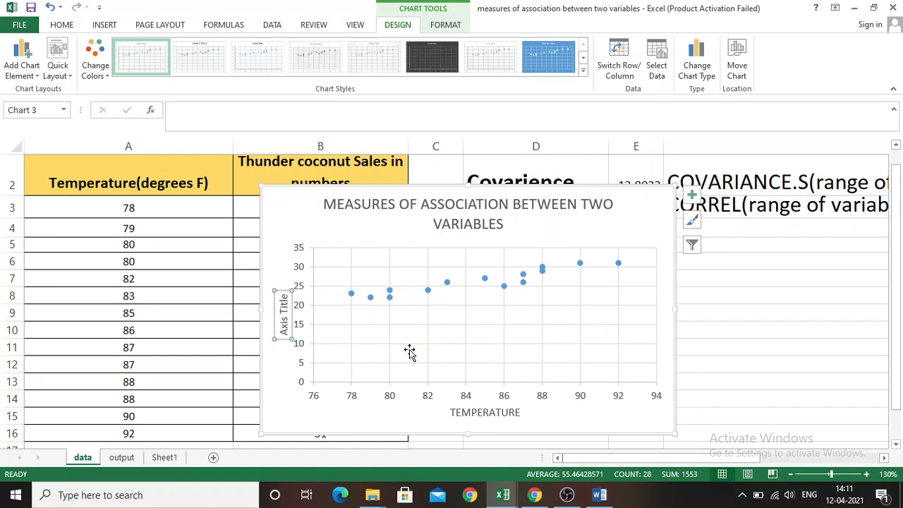
pyautogui.click(282, 309)
pyautogui.tripleClick(282, 309)
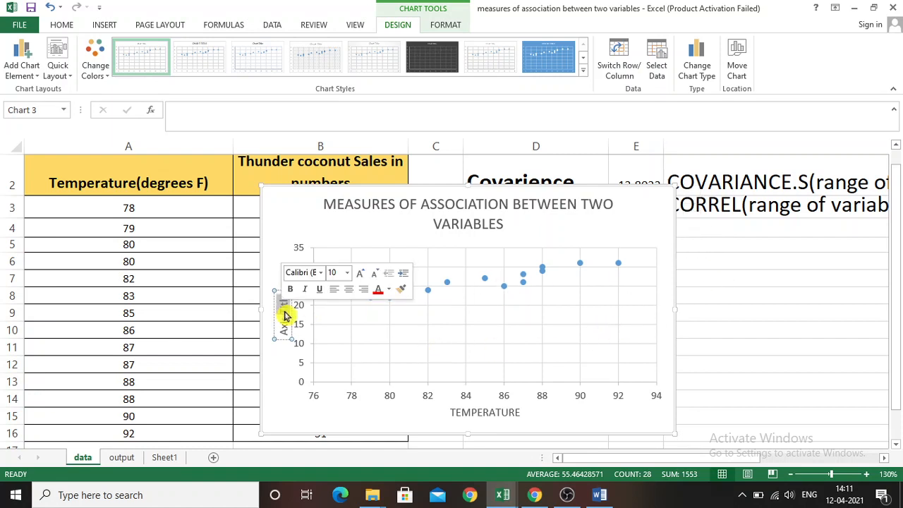
pyautogui.write('SALES')
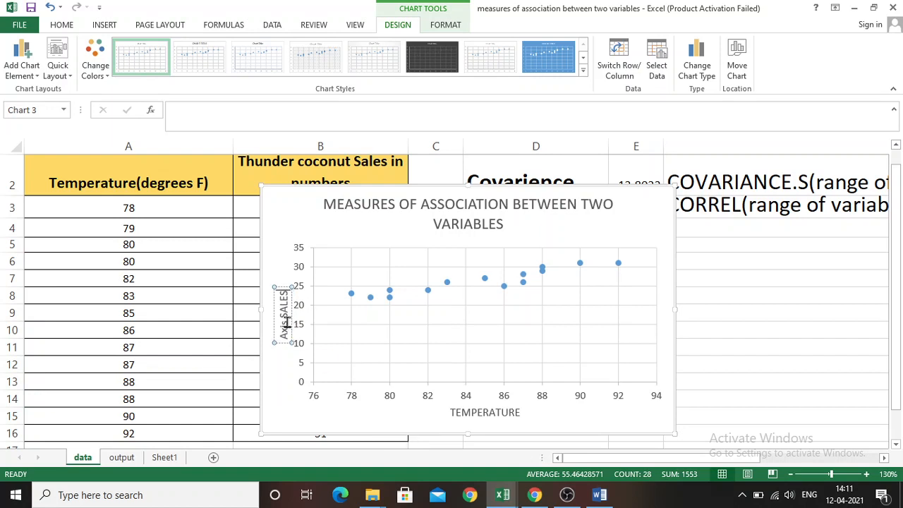
pyautogui.press('BackSpace')
pyautogui.press('BackSpace')
pyautogui.press('BackSpace')
pyautogui.press('BackSpace')
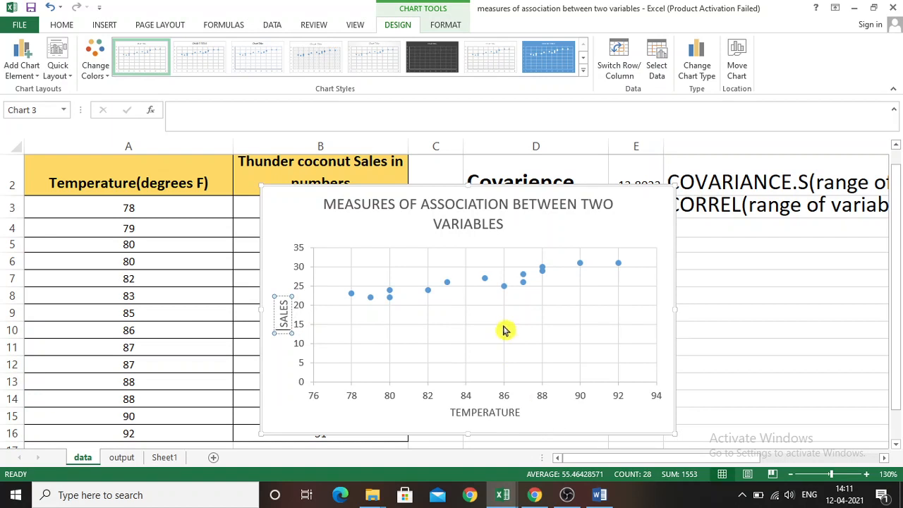
pyautogui.press('Escape')
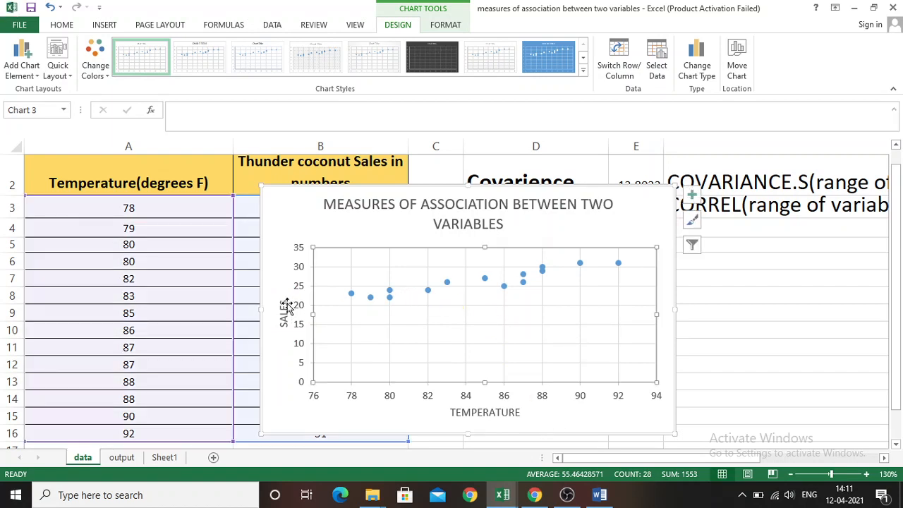
# Toggle the scatter chart's legend on and off, and add a trendline through the data points.
pyautogui.click(693, 196)
pyautogui.click(749, 294)
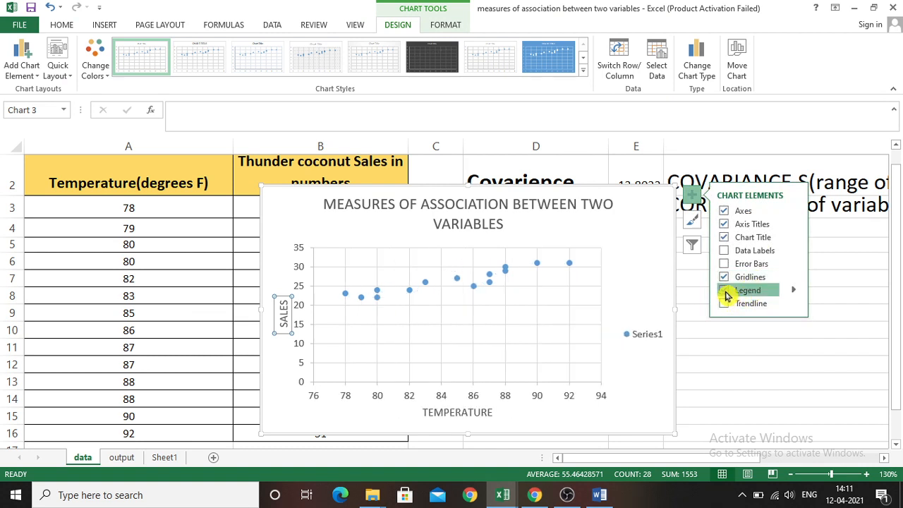
pyautogui.click(724, 290)
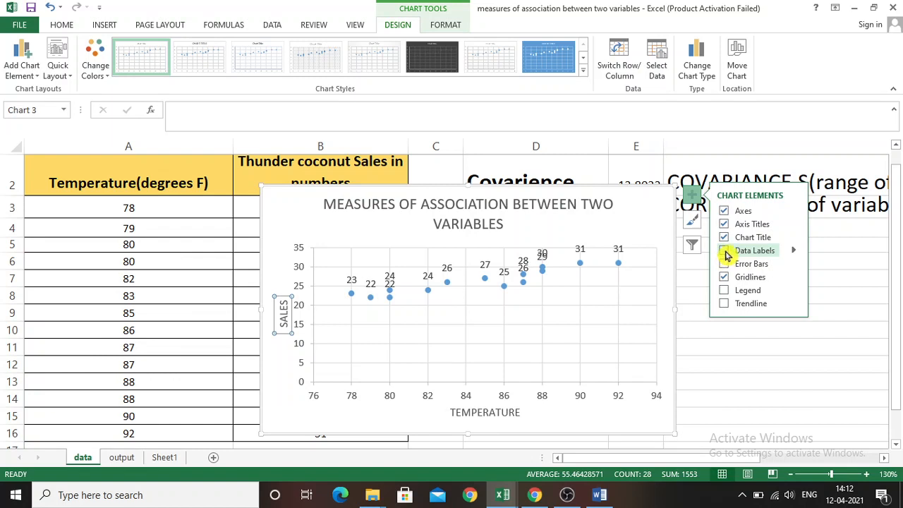
pyautogui.click(723, 305)
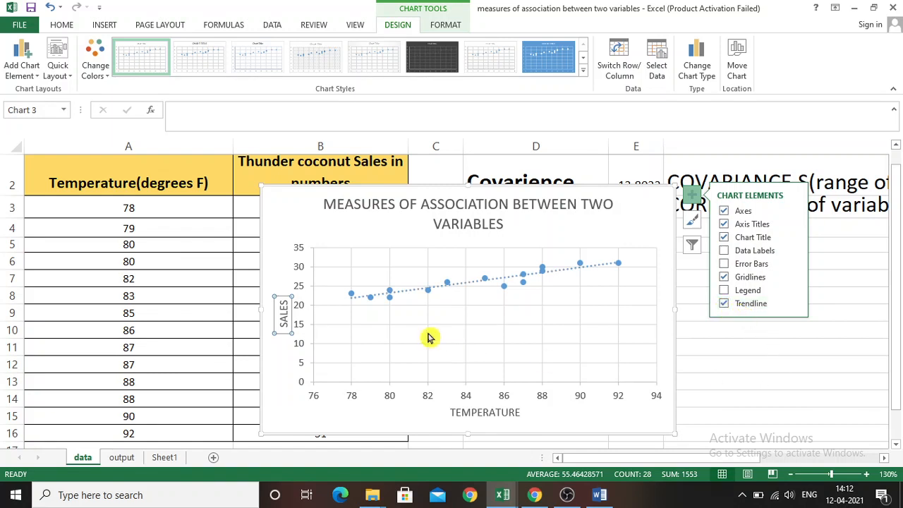
pyautogui.click(725, 304)
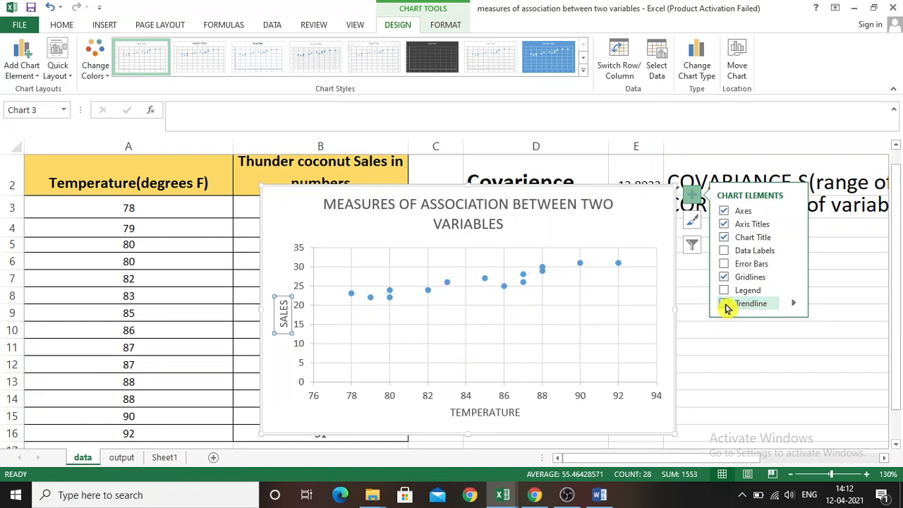
pyautogui.click(724, 305)
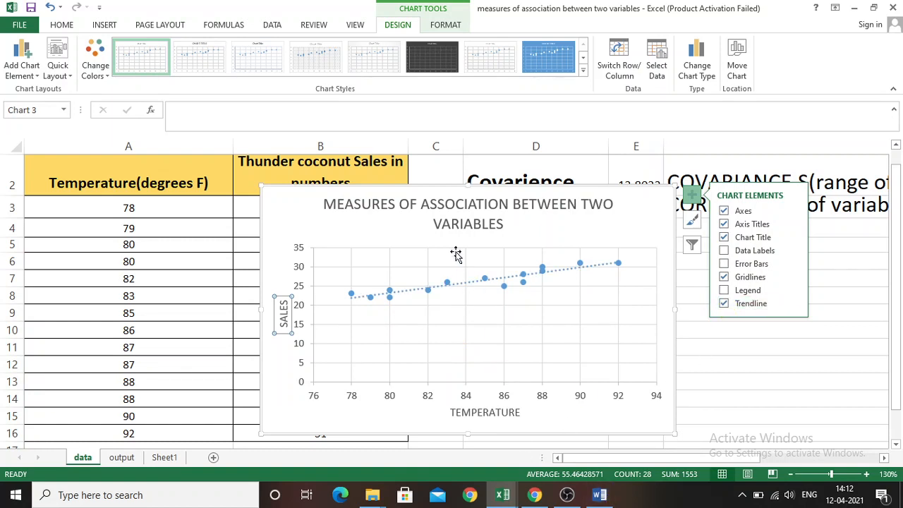
# Move the scatter chart beneath the SCATTER PLOT label so its upper corner sits at D5, and select cell D4.
pyautogui.click(395, 203)
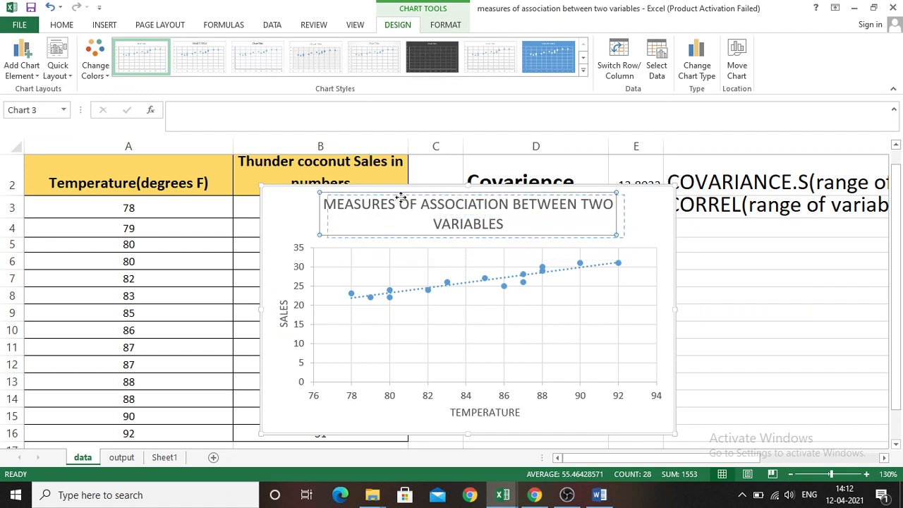
pyautogui.moveTo(301, 201); pyautogui.dragTo(486, 246)
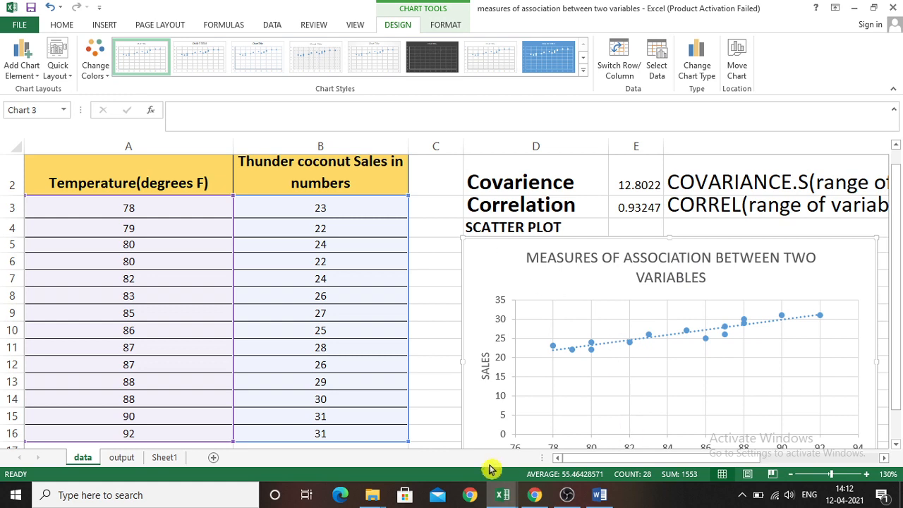
pyautogui.click(549, 228)
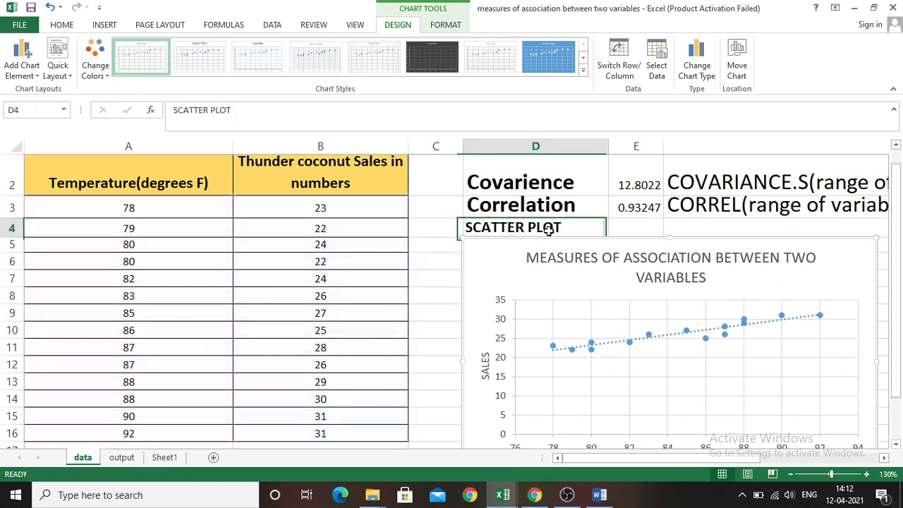